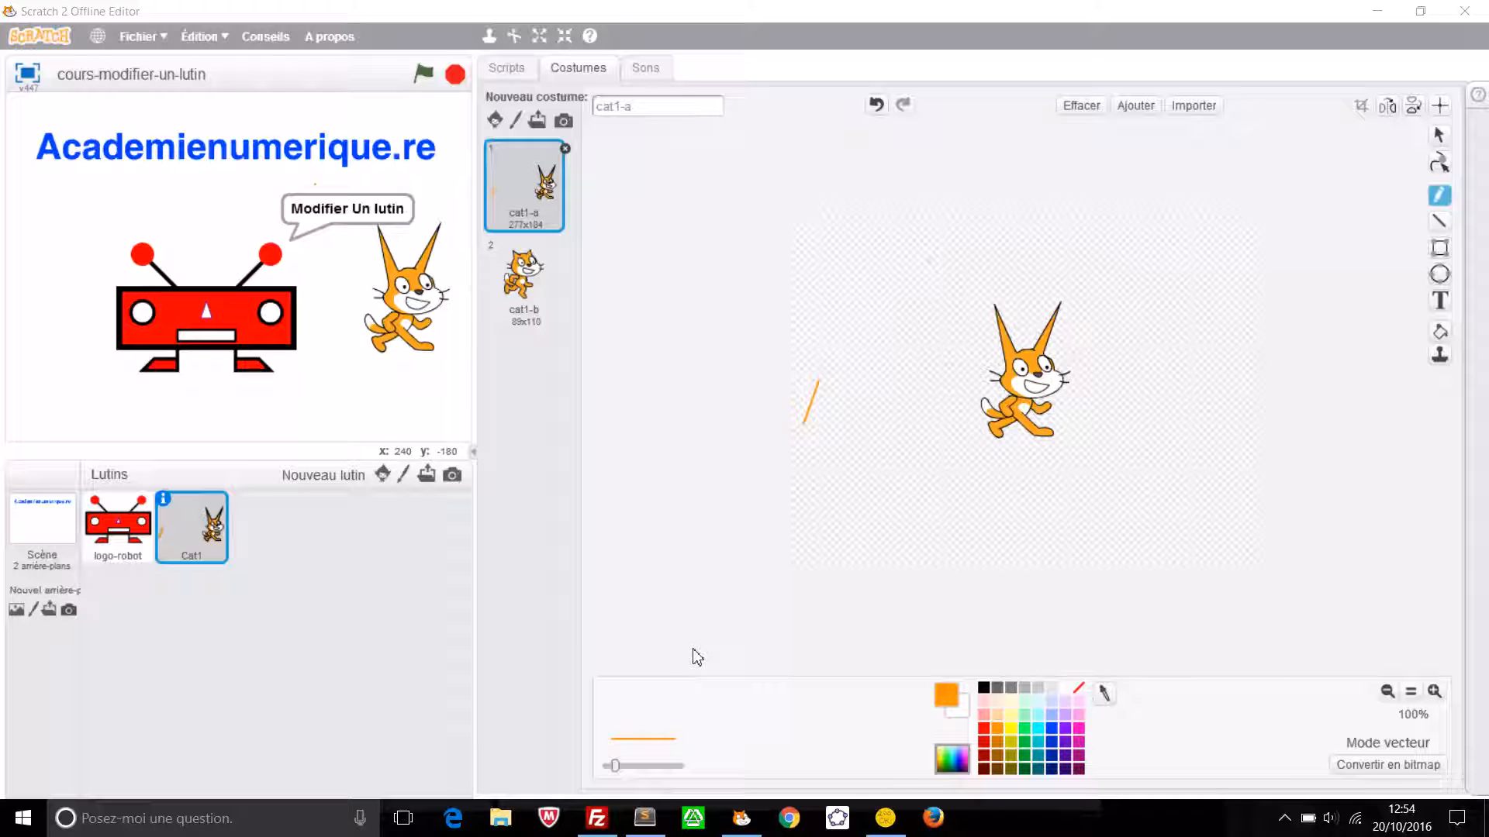
# Delete the cat1-a costume from the Cat1 sprite
pyautogui.click(120, 525)
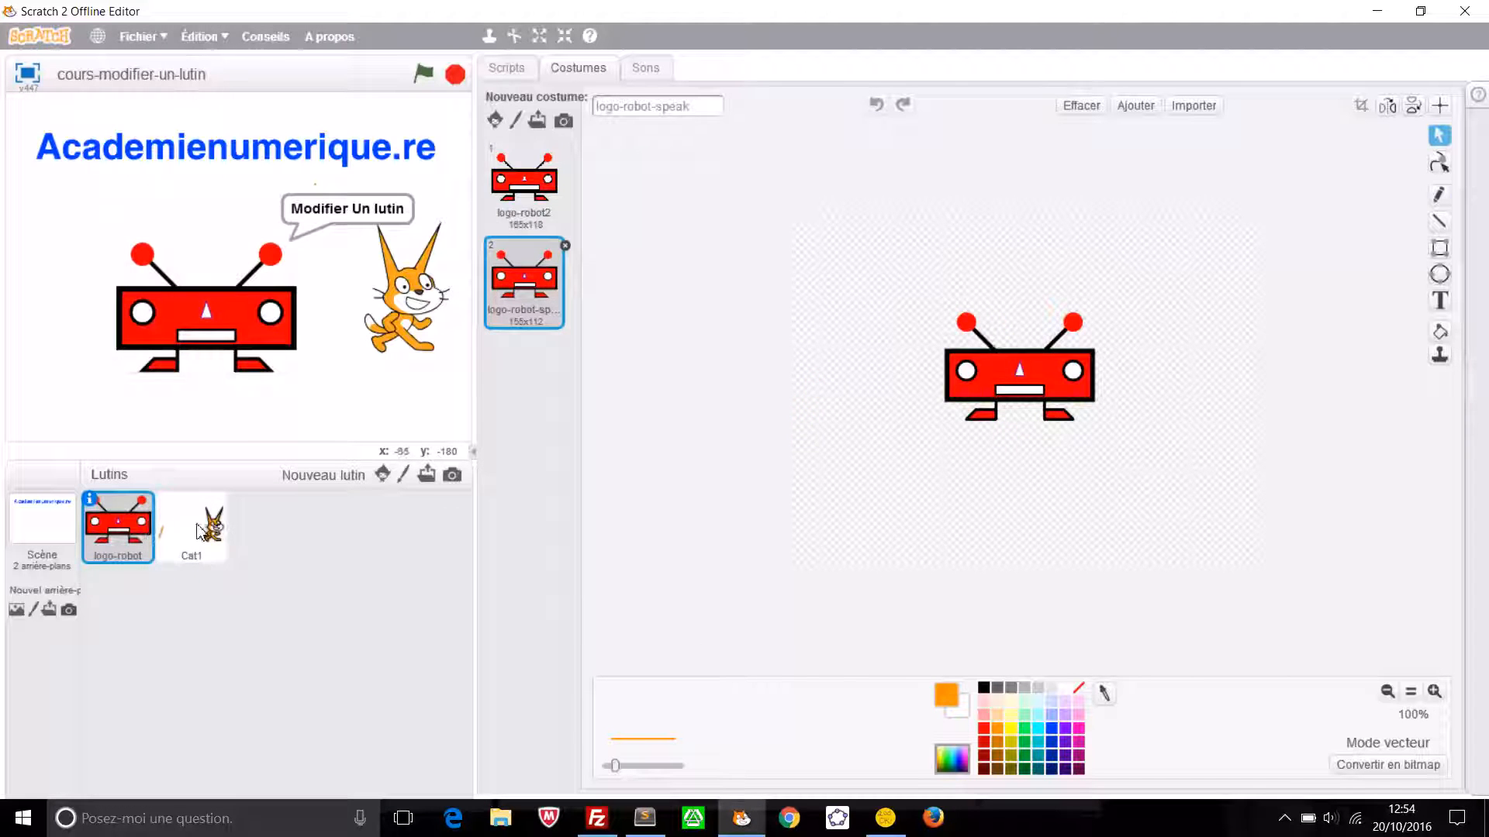
pyautogui.click(183, 531)
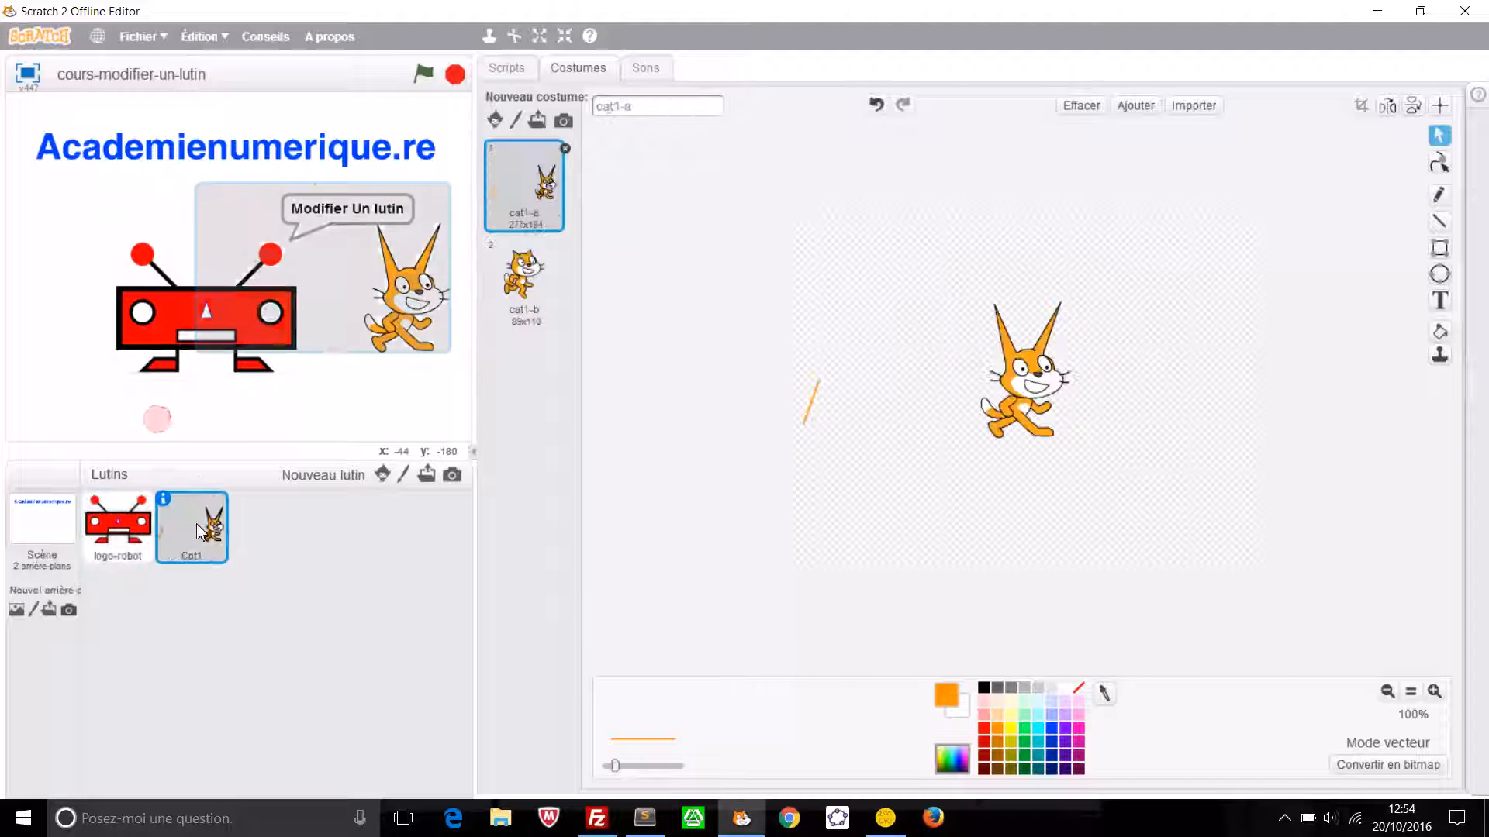
pyautogui.click(565, 149)
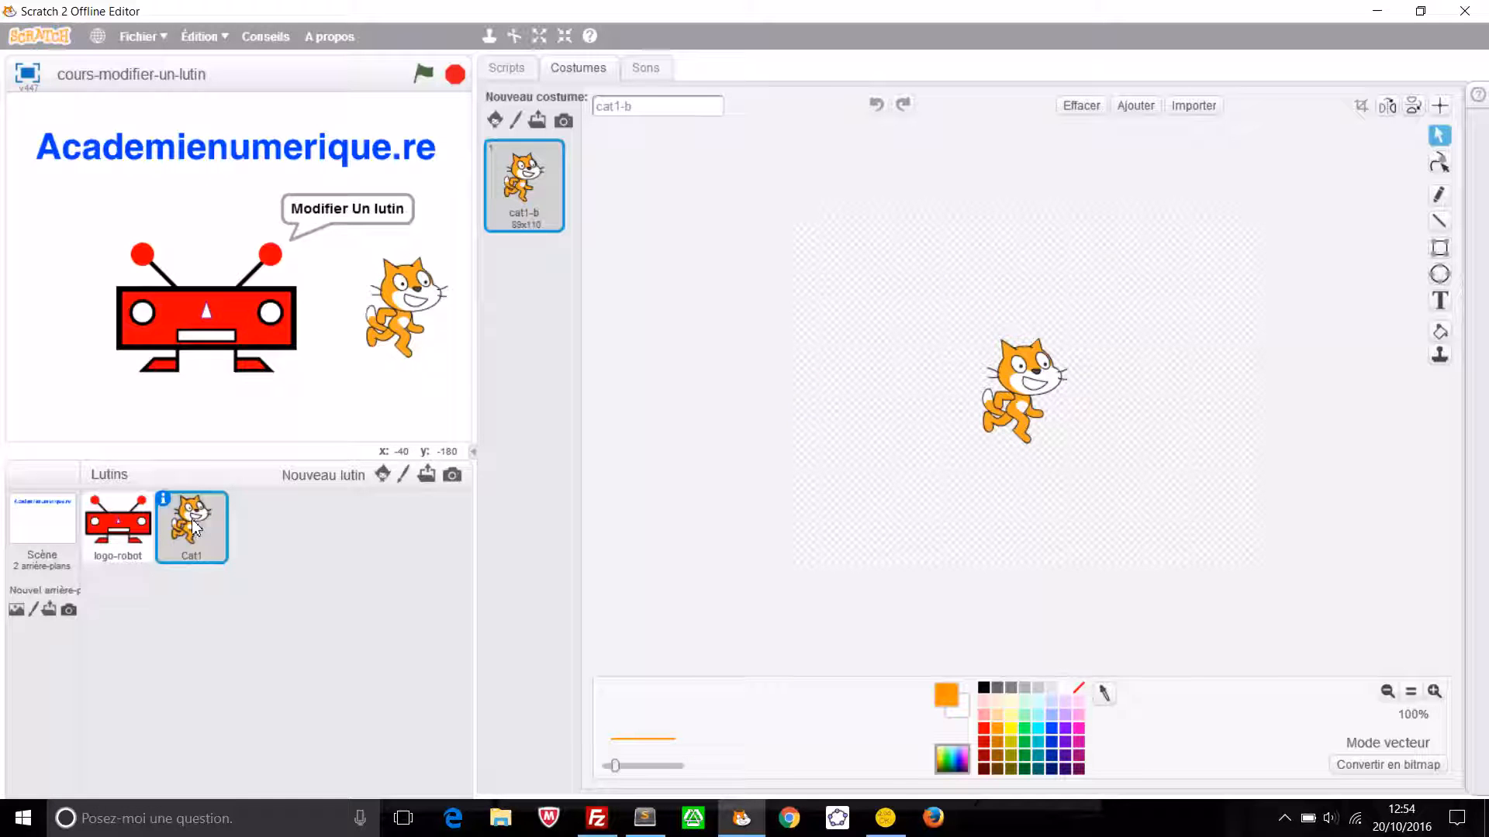
# Look through the sprite library and close it without adding a sprite
pyautogui.click(382, 474)
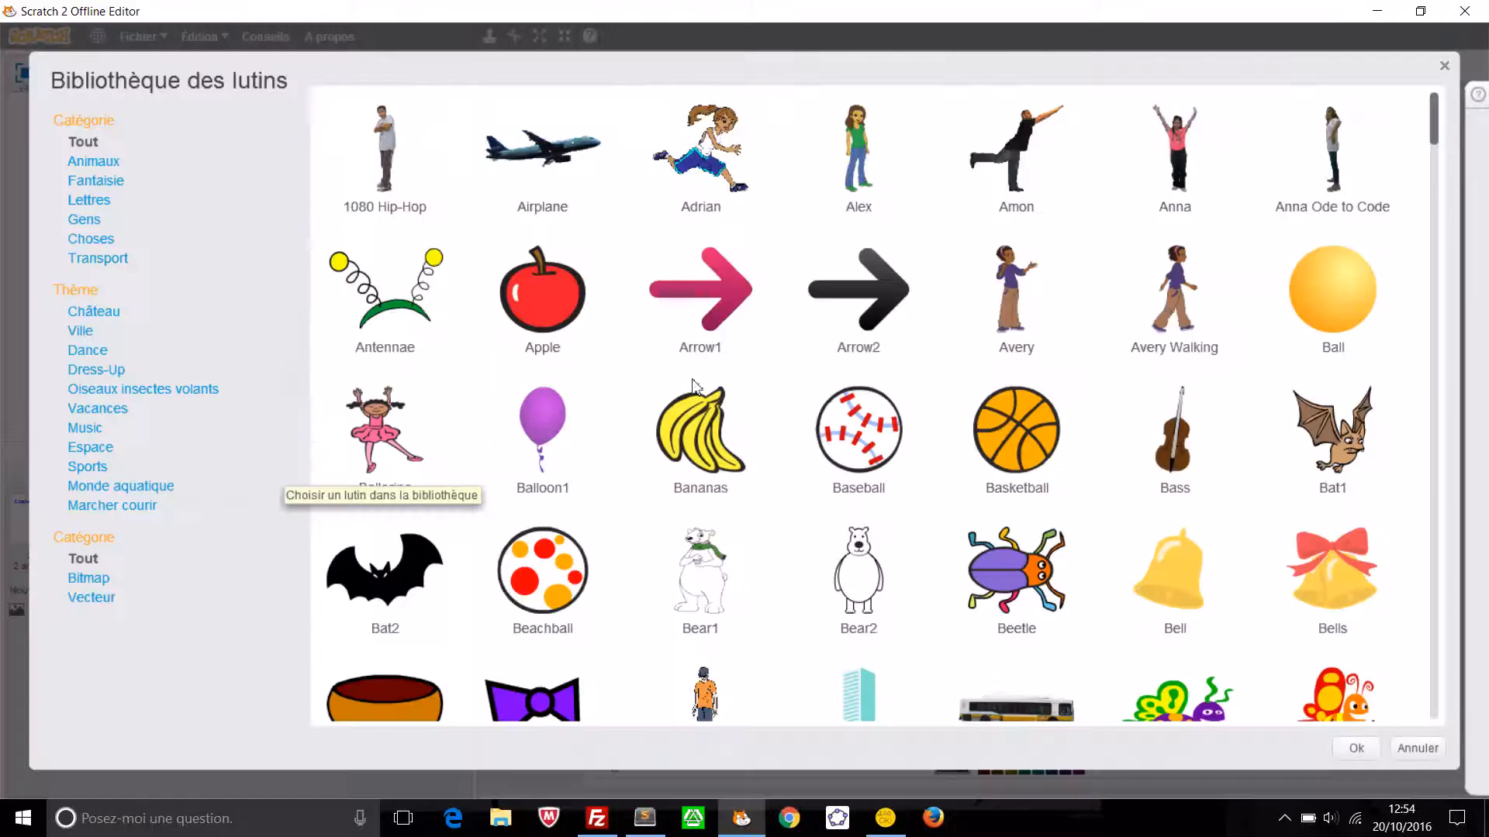
pyautogui.click(1445, 67)
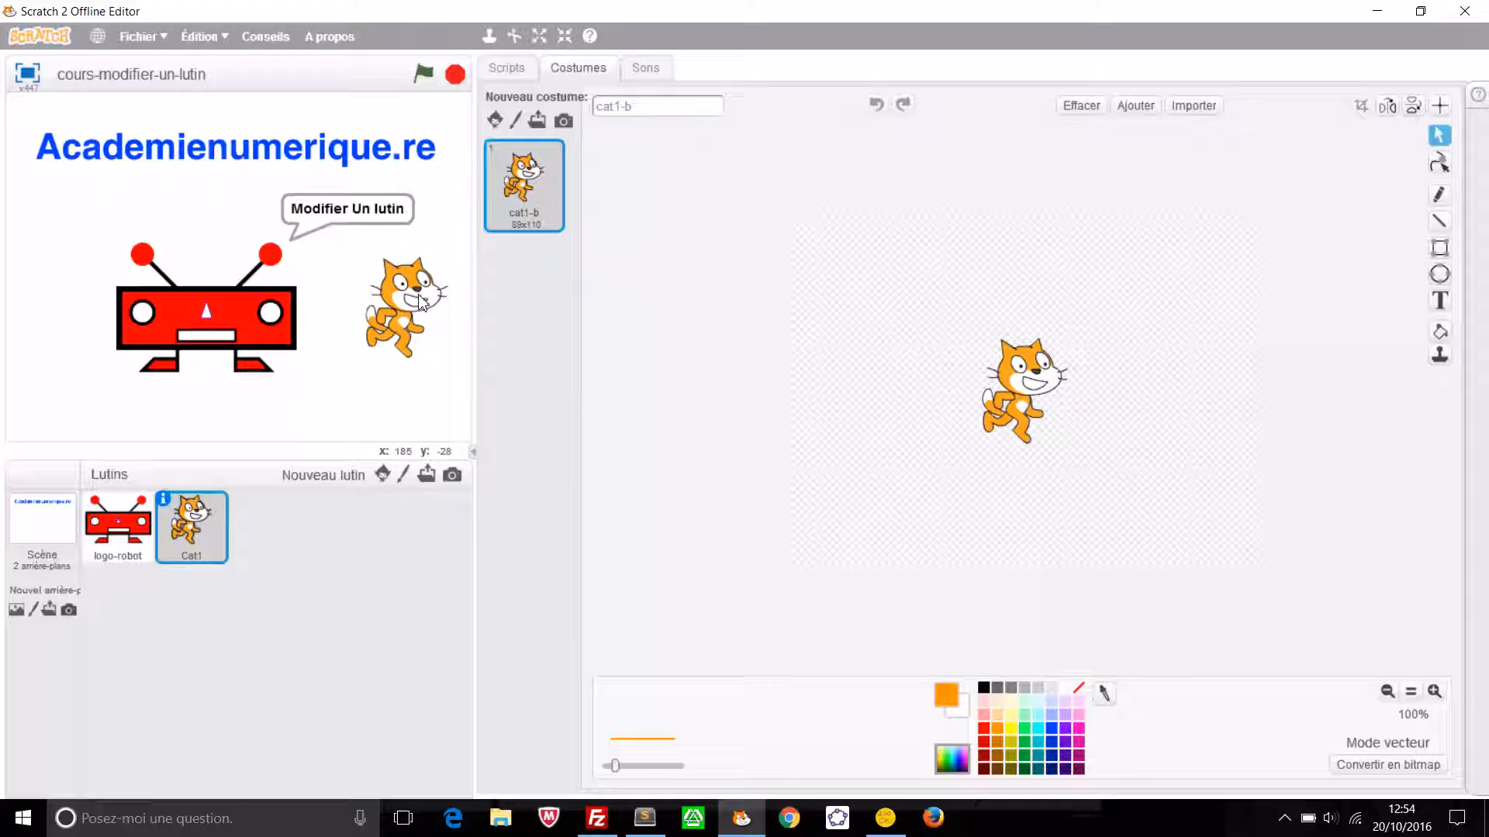
# Duplicate the cat1-b costume and make the copy, cat1-b2, the current costume
pyautogui.rightClick(531, 182)
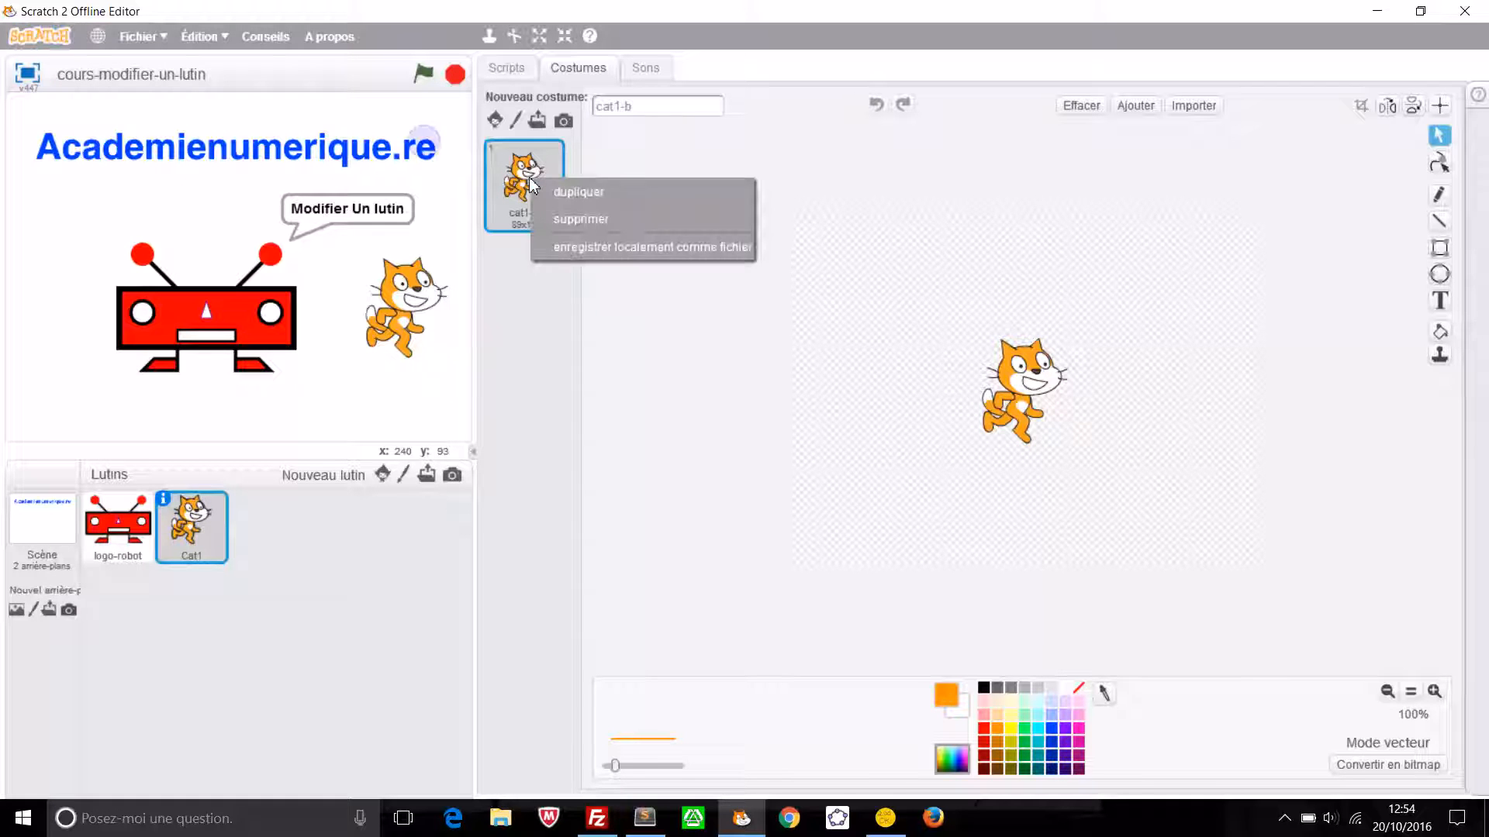
pyautogui.click(547, 191)
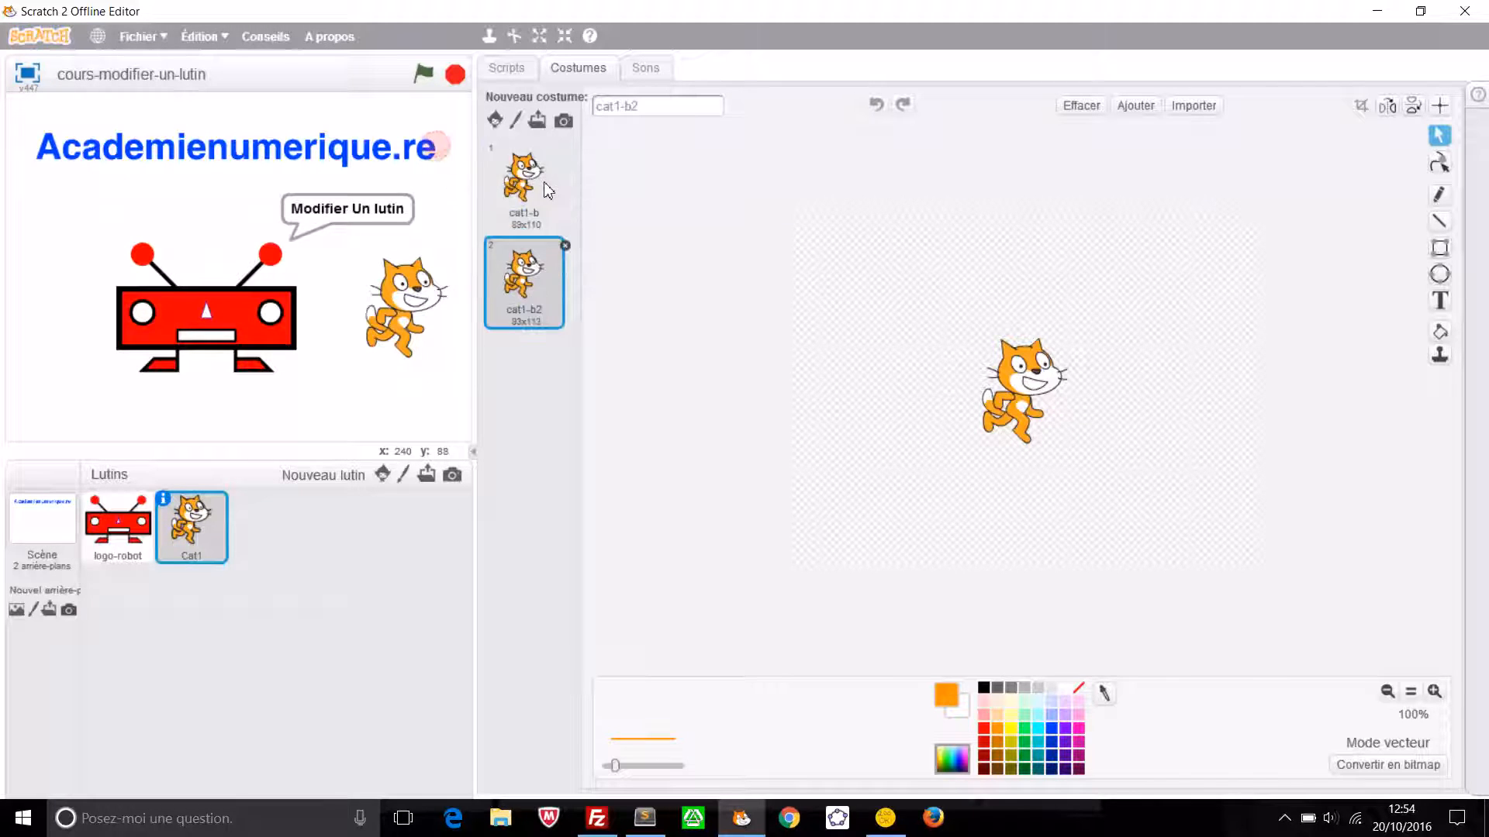
pyautogui.click(531, 194)
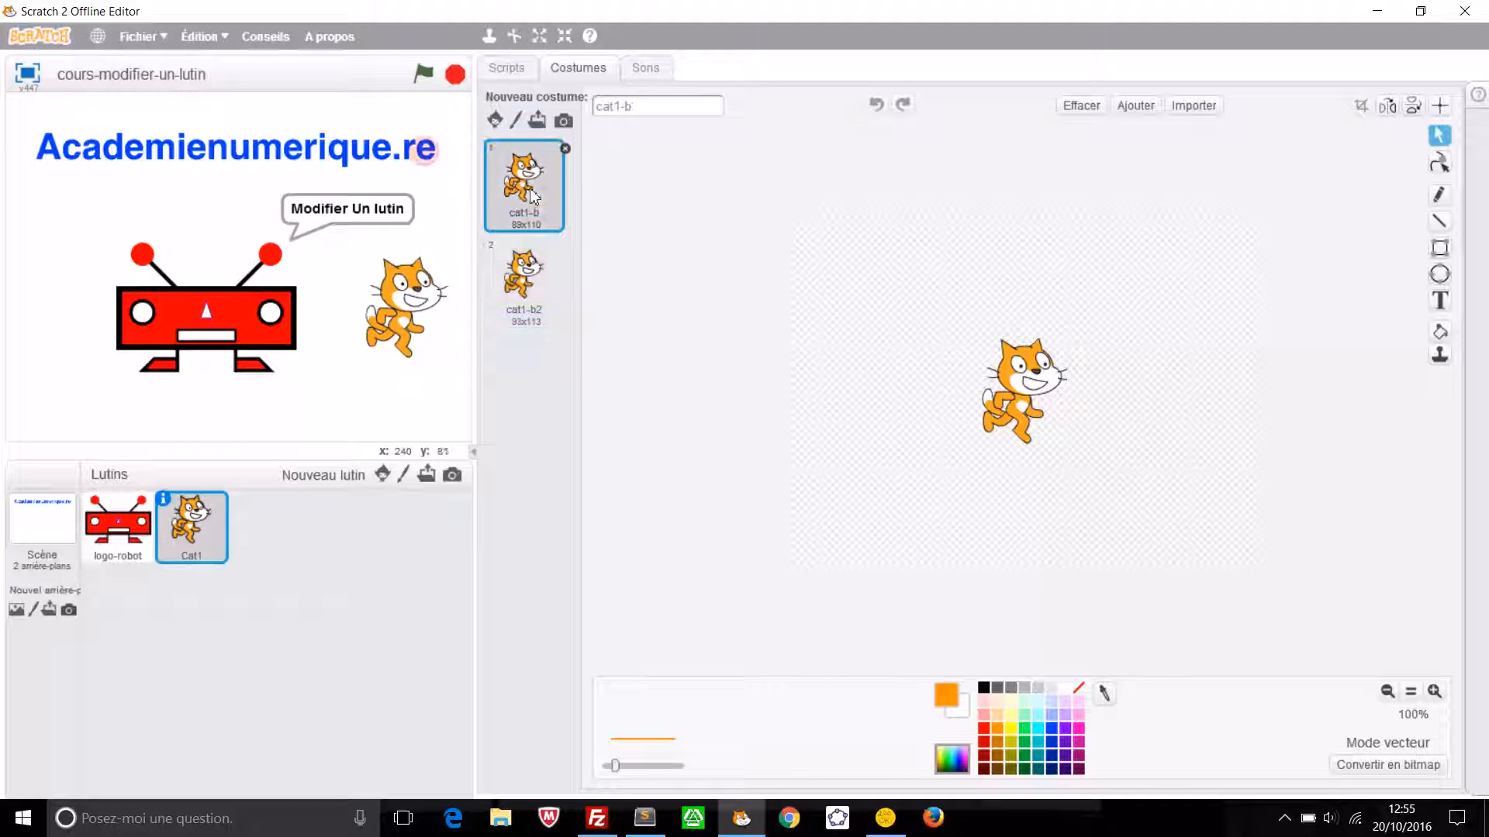
pyautogui.click(535, 272)
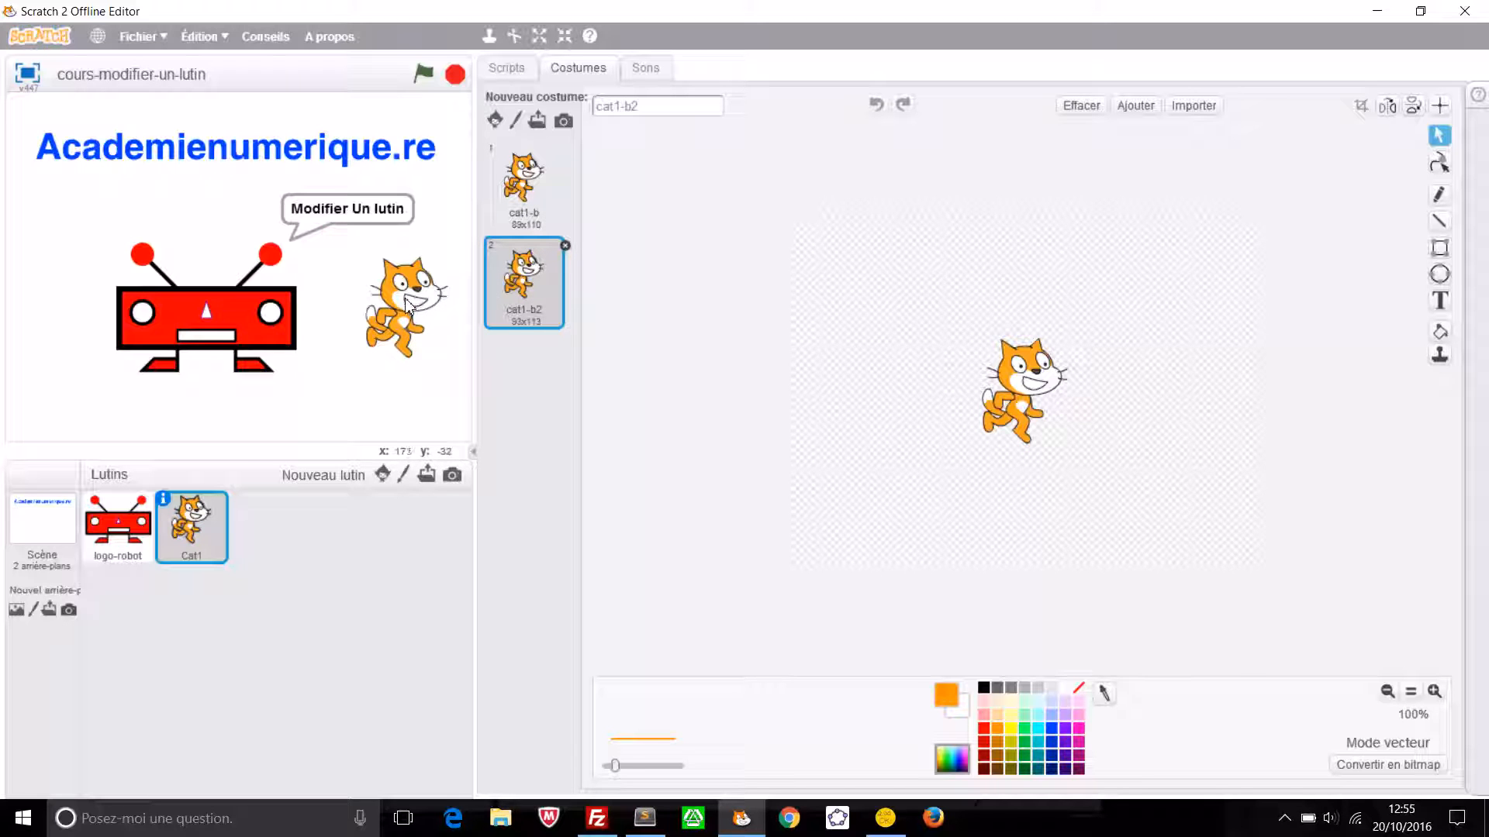
# Enlarge the cat on the stage by six increments with the Agrandir tool
pyautogui.click(508, 70)
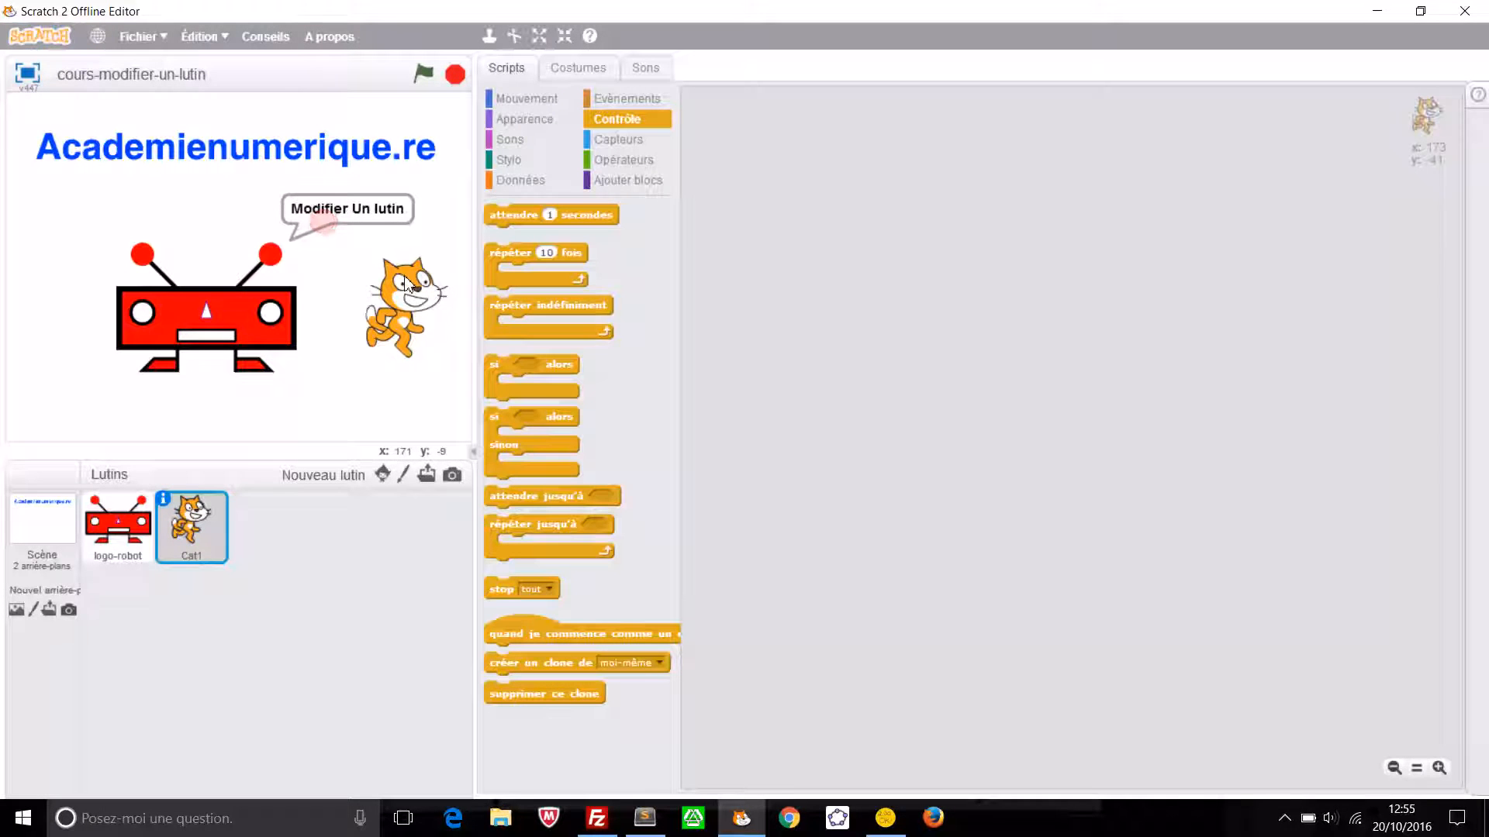
pyautogui.click(539, 36)
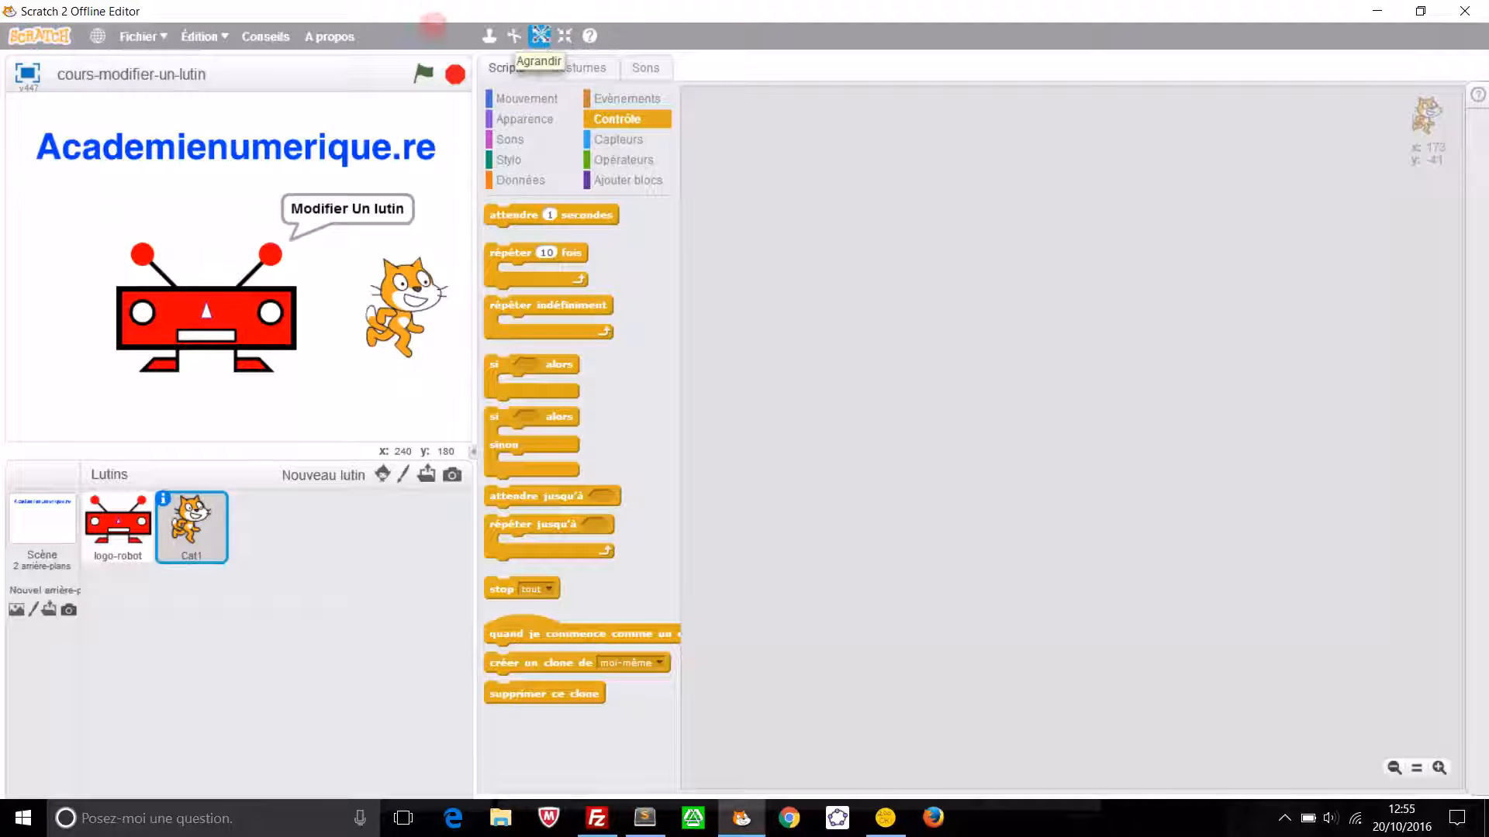
pyautogui.click(403, 299)
pyautogui.click(405, 294)
pyautogui.click(406, 295)
pyautogui.click(405, 294)
pyautogui.click(405, 295)
pyautogui.click(404, 293)
# Shrink the cat on the stage by seven increments with the Réduire tool, and leave the tool
pyautogui.click(564, 36)
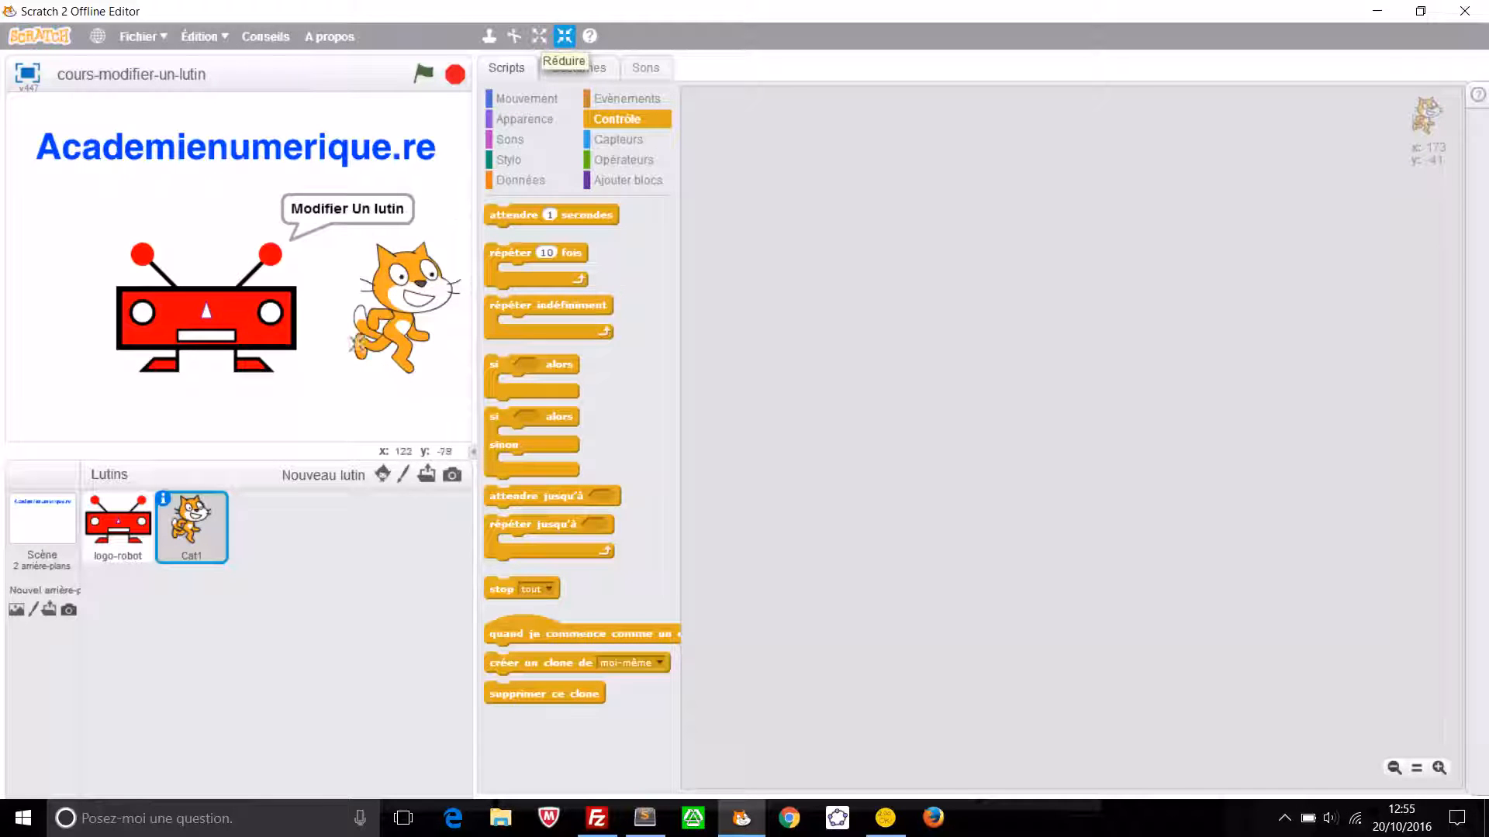
pyautogui.click(407, 284)
pyautogui.click(407, 284)
pyautogui.click(407, 283)
pyautogui.click(408, 283)
pyautogui.click(407, 284)
pyautogui.click(406, 284)
pyautogui.click(406, 284)
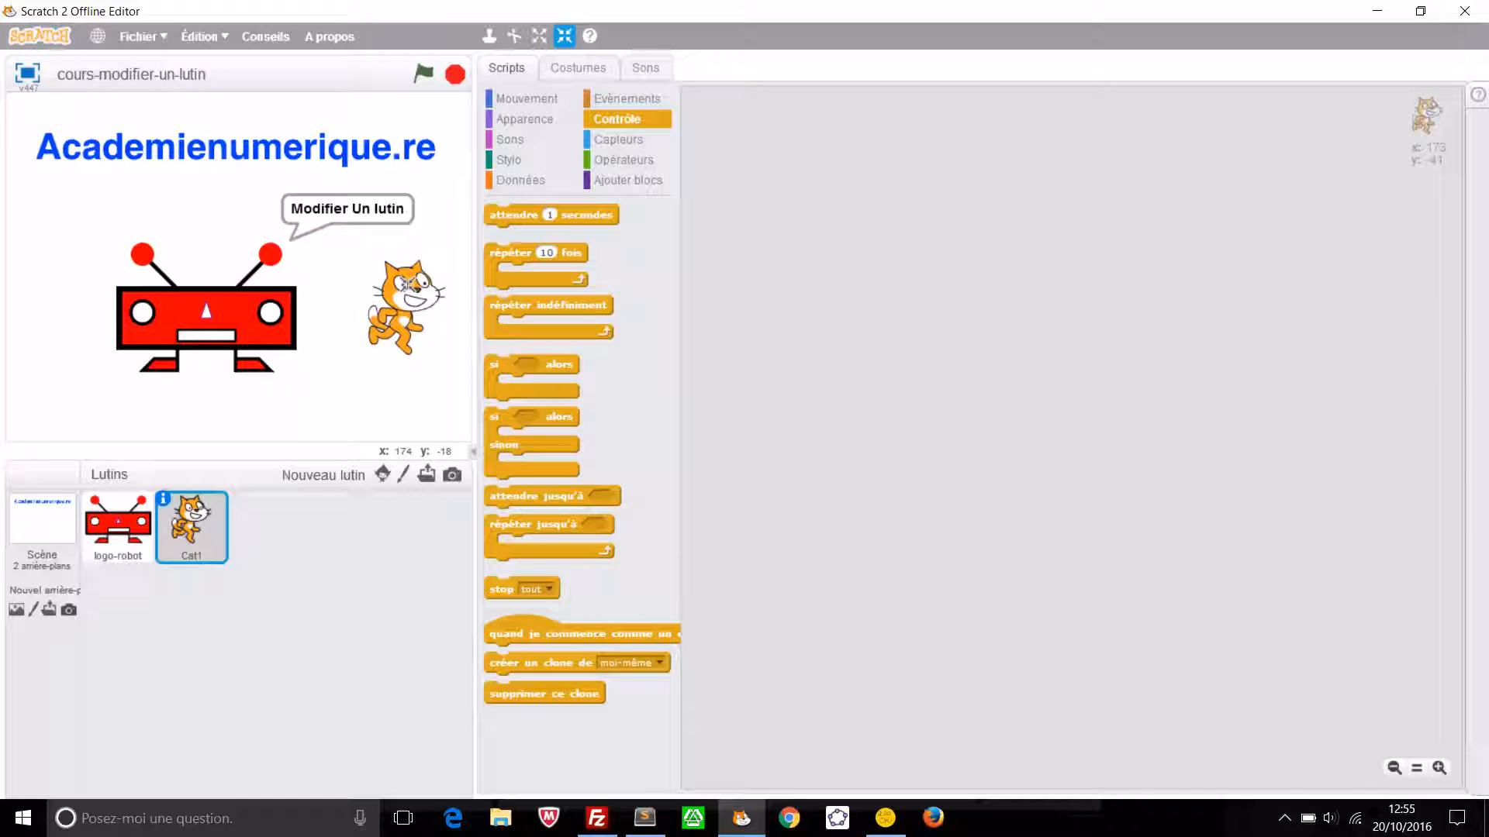
pyautogui.click(406, 362)
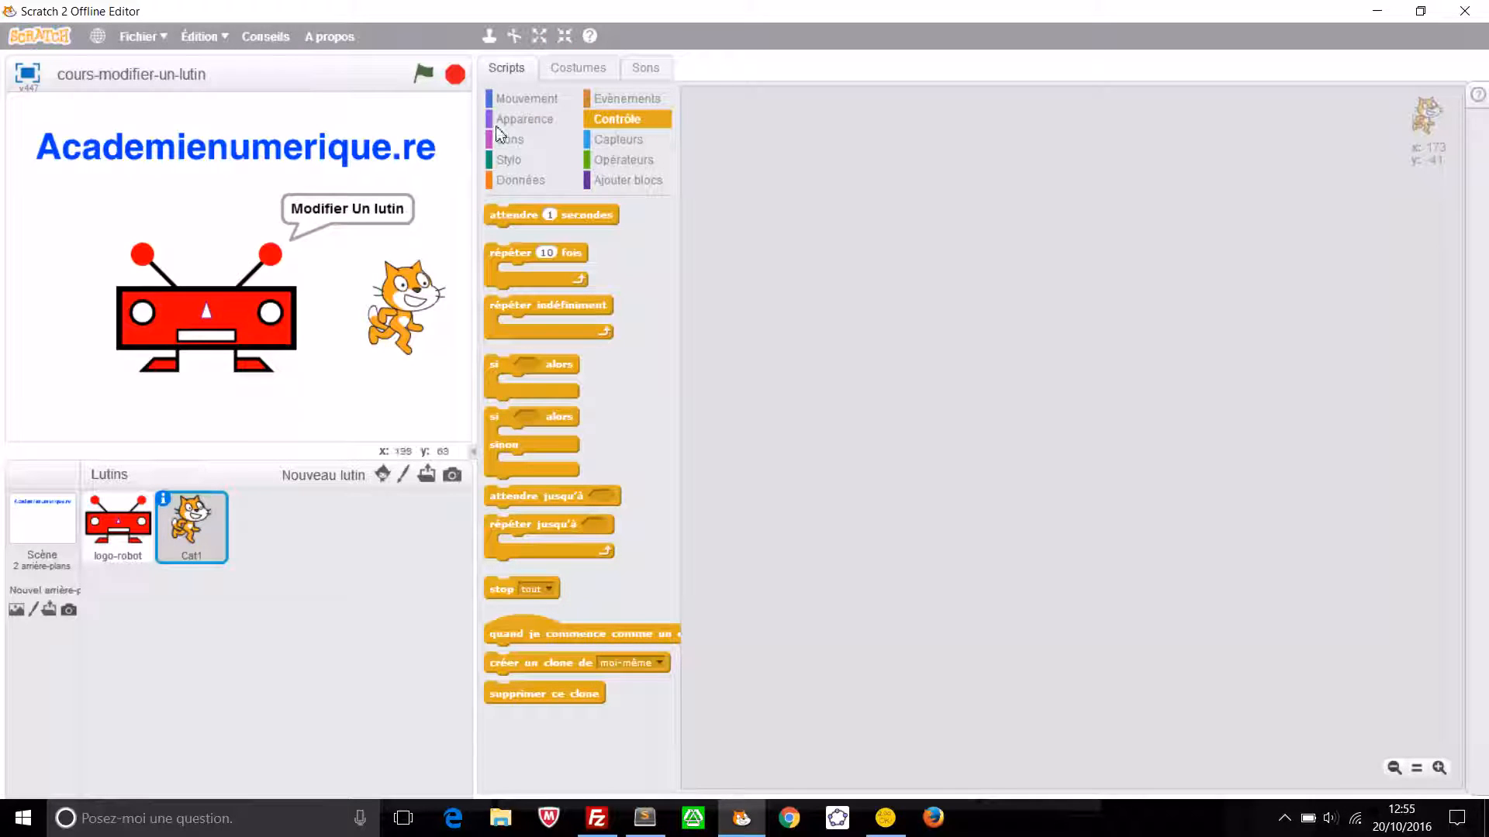
# Convert the cat1-b2 costume to bitmap mode and back to vector mode
pyautogui.click(578, 70)
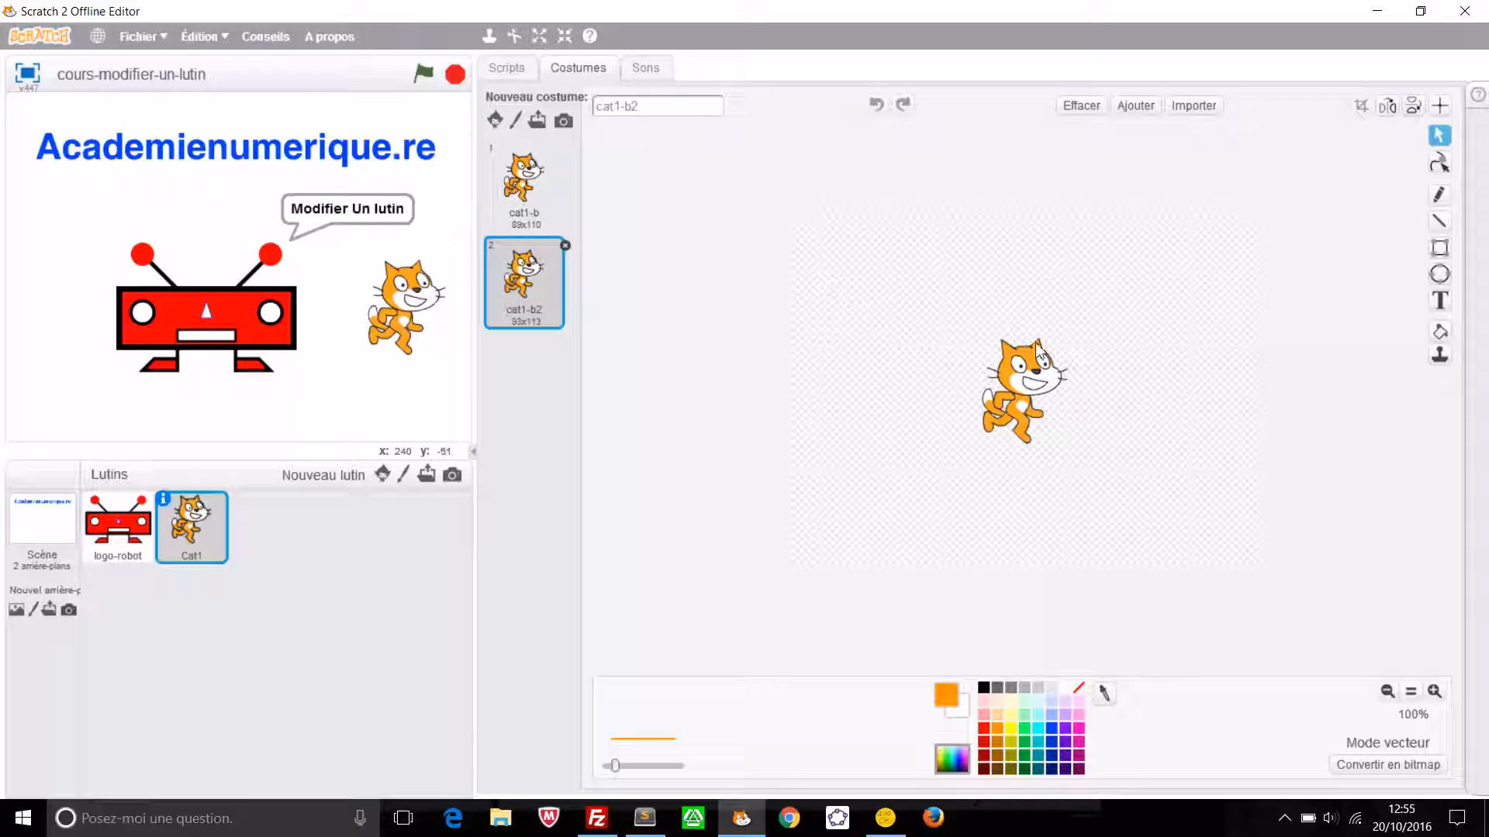
pyautogui.click(1378, 766)
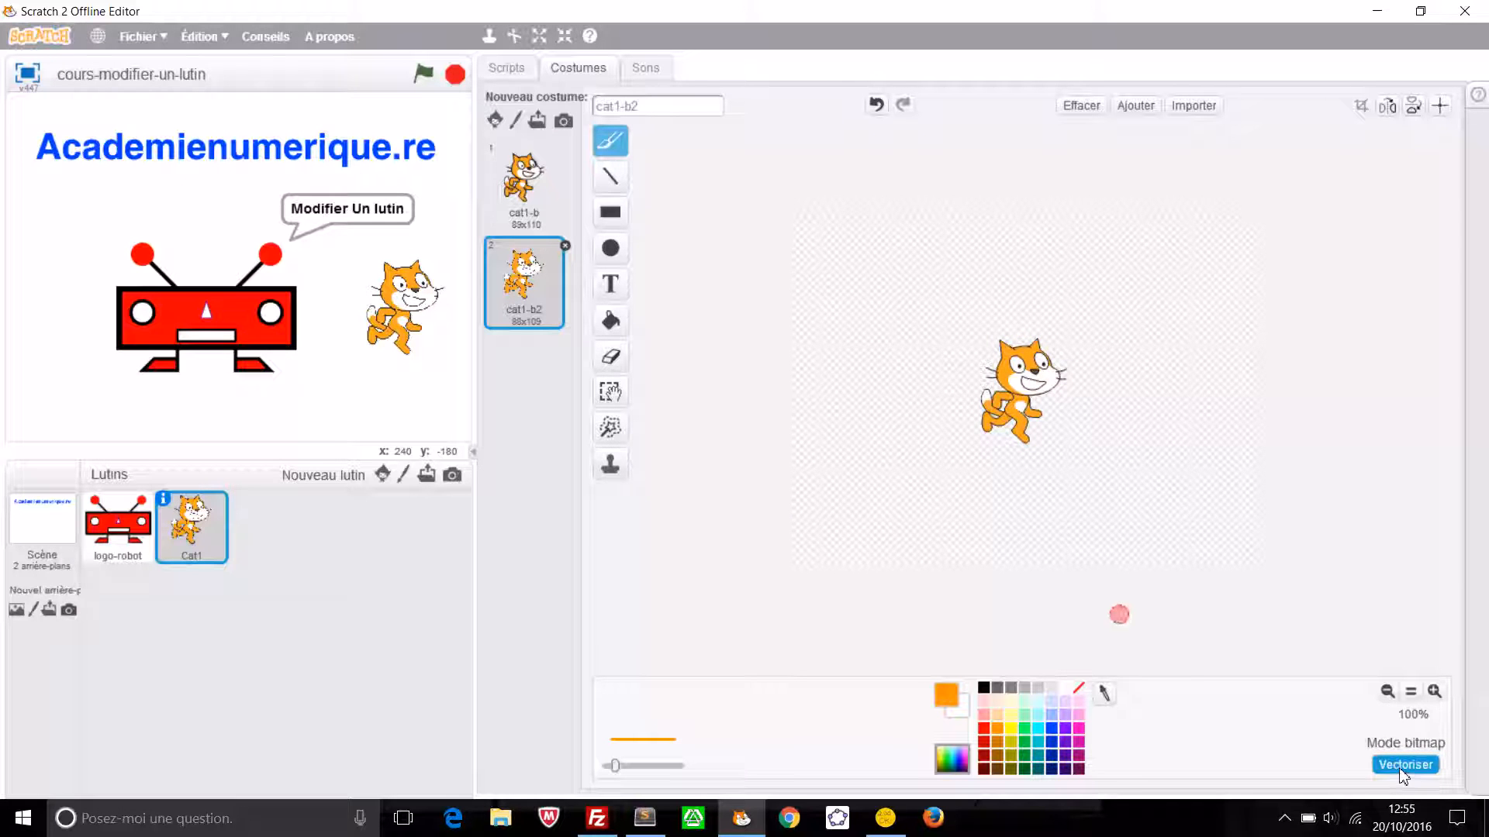
pyautogui.click(1401, 768)
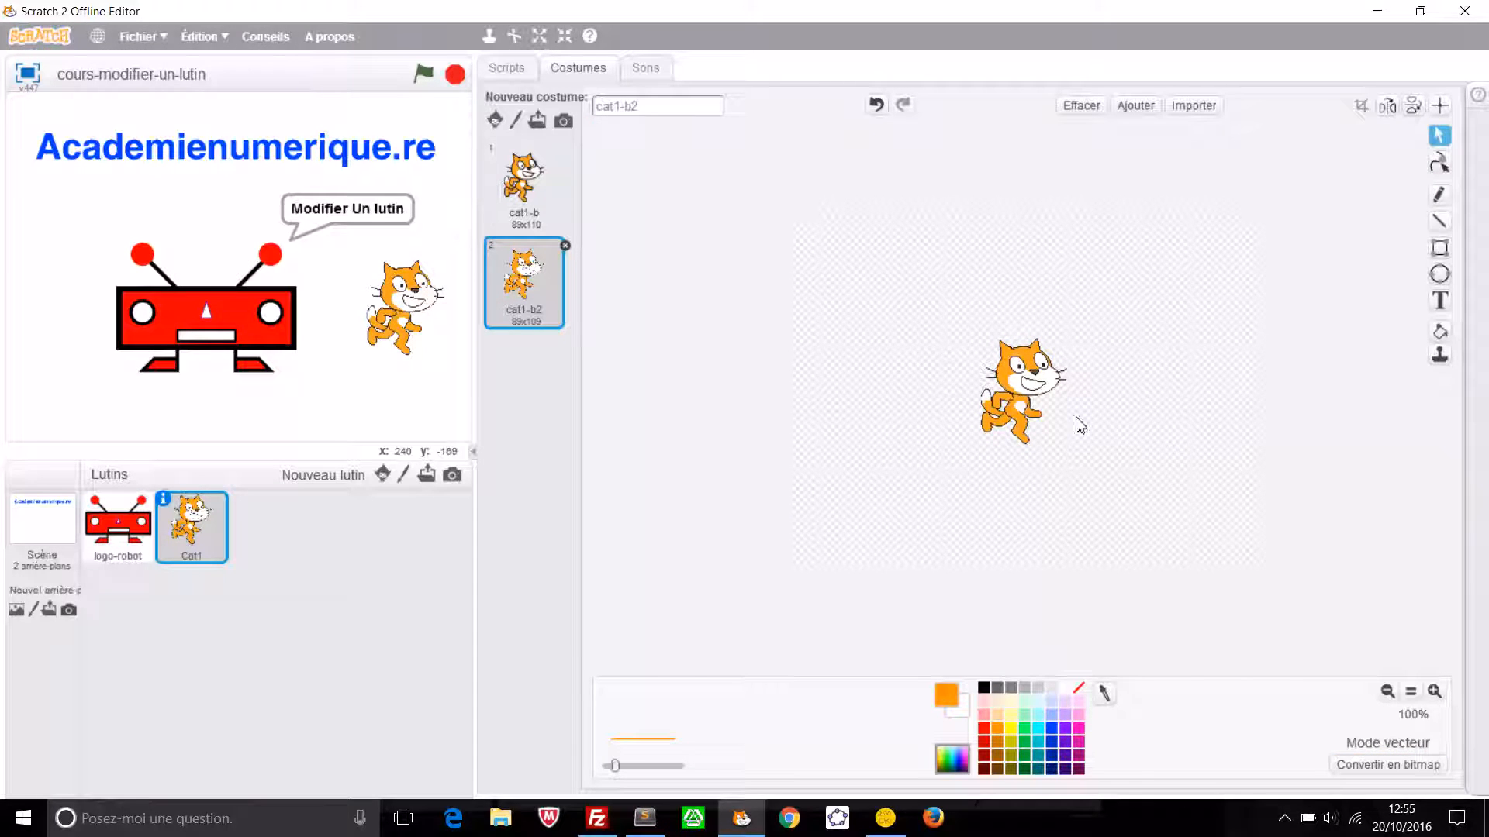
# Scale the cat in the cat1-b2 costume up to about 134x165 and rotate it slightly clockwise
pyautogui.click(1023, 384)
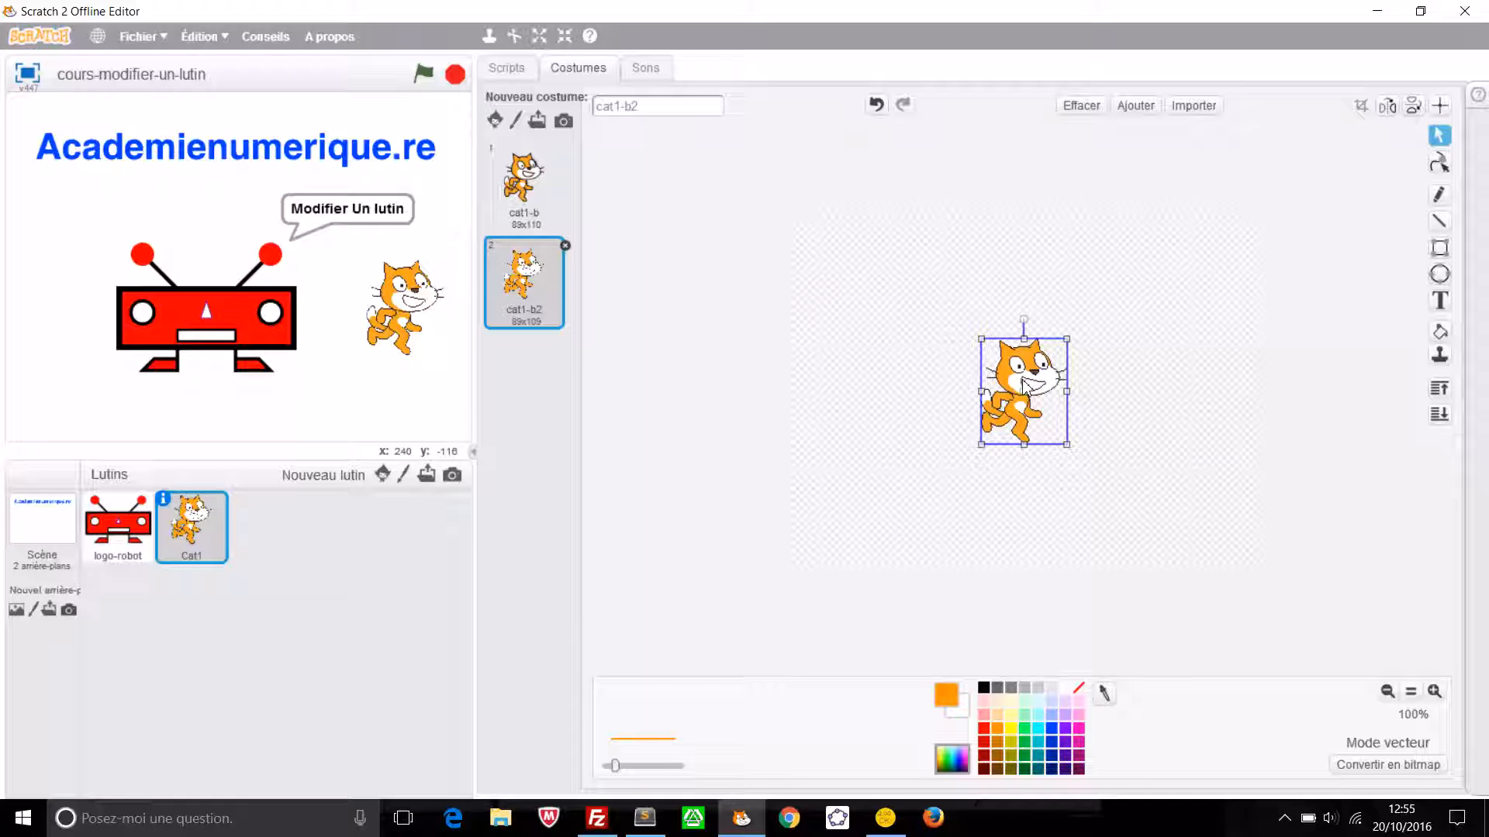
pyautogui.moveTo(1068, 338); pyautogui.dragTo(1153, 292)
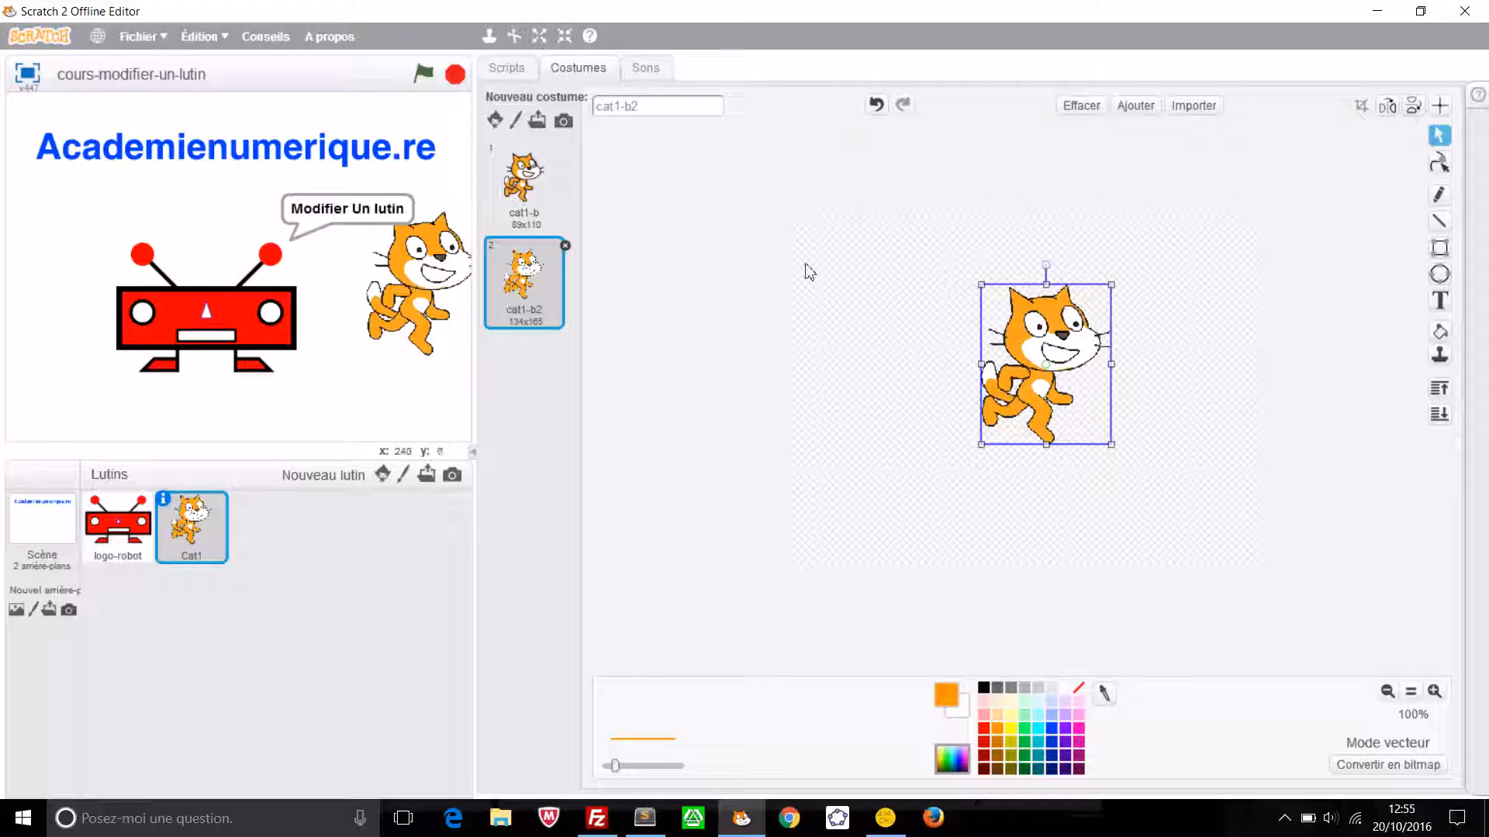
pyautogui.moveTo(1044, 268)
pyautogui.mouseDown()
pyautogui.moveTo(1071, 324)
pyautogui.moveTo(1123, 289)
pyautogui.moveTo(1153, 366)
pyautogui.moveTo(1119, 292)
pyautogui.moveTo(1007, 282)
pyautogui.moveTo(952, 363)
pyautogui.moveTo(975, 299)
pyautogui.moveTo(1062, 279)
pyautogui.mouseUp()
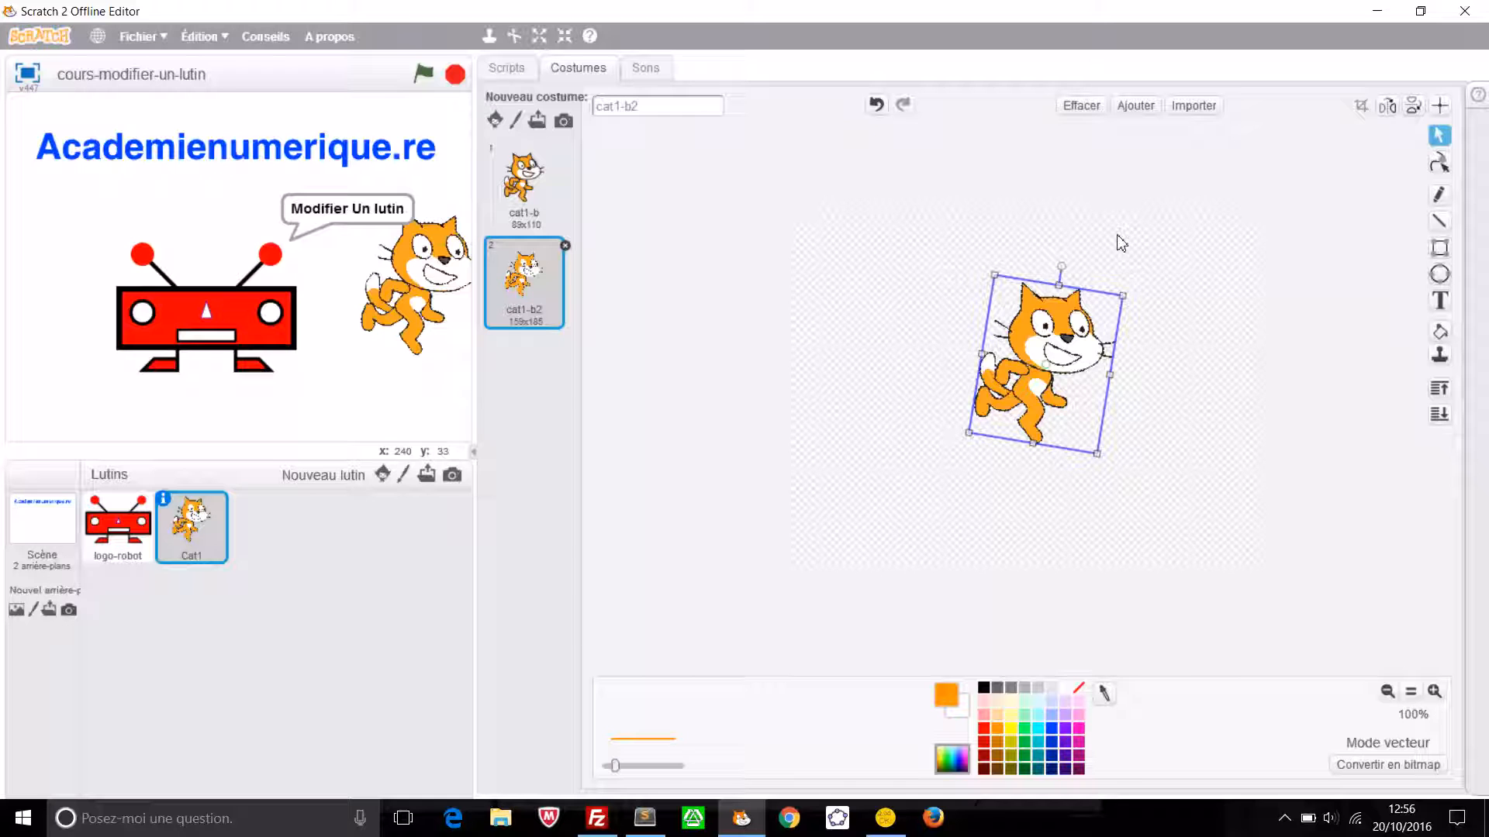
# Undo the rotation and enlargement of the cat in cat1-b2, and return the costume to vector mode
pyautogui.click(876, 105)
pyautogui.click(876, 105)
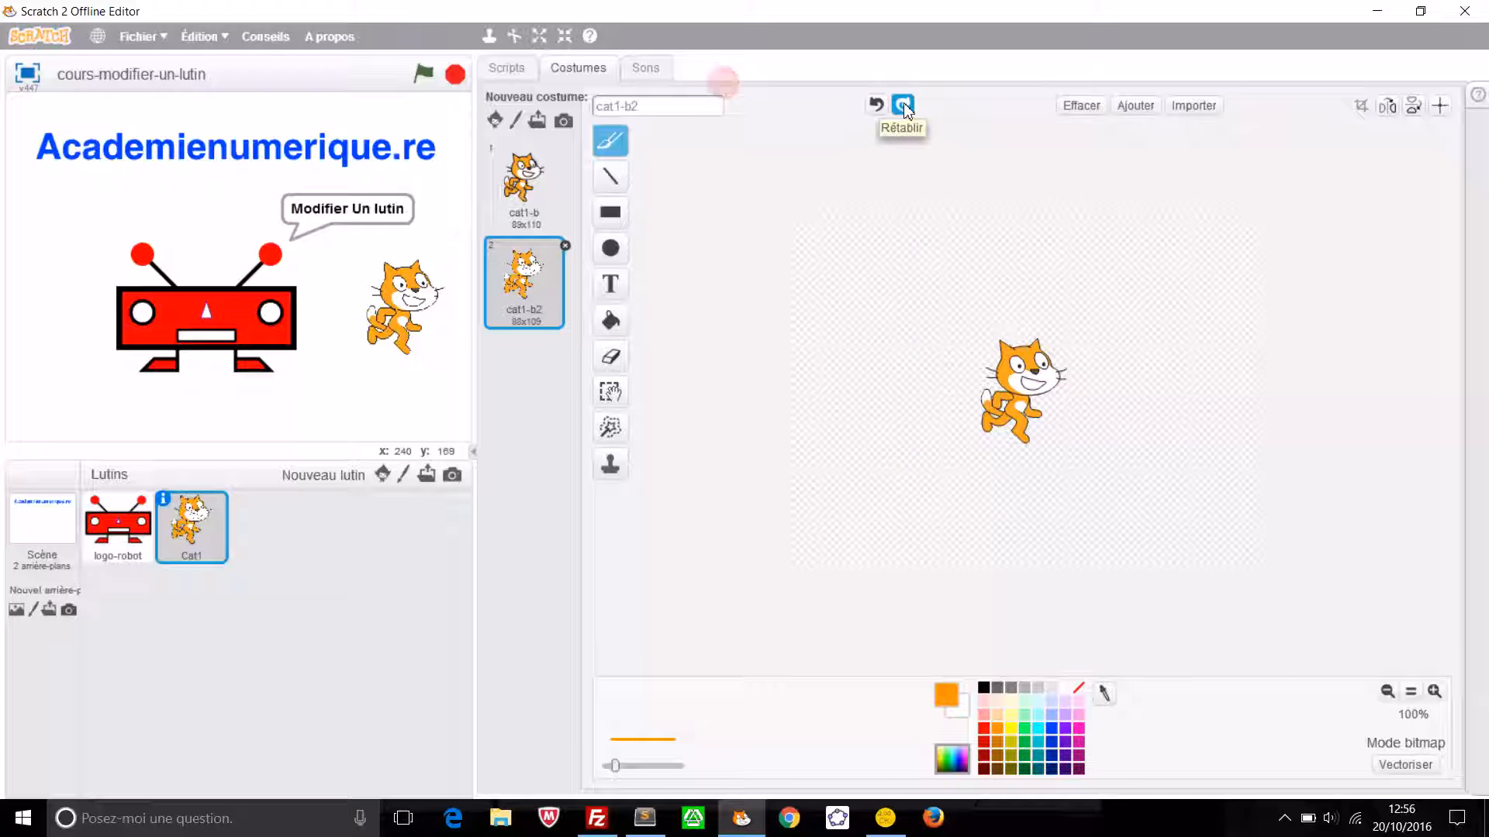
pyautogui.click(902, 105)
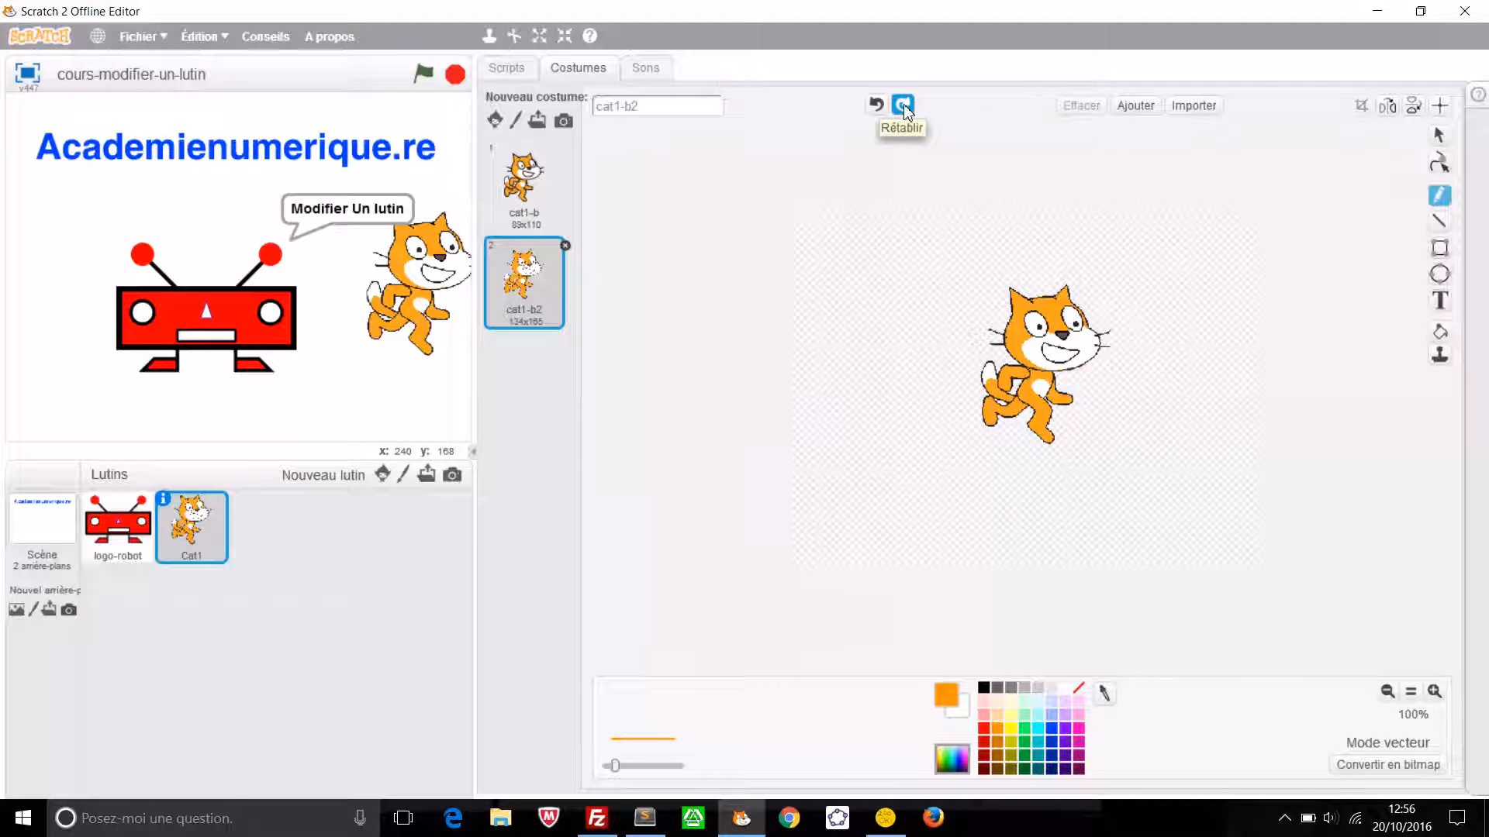
pyautogui.click(878, 106)
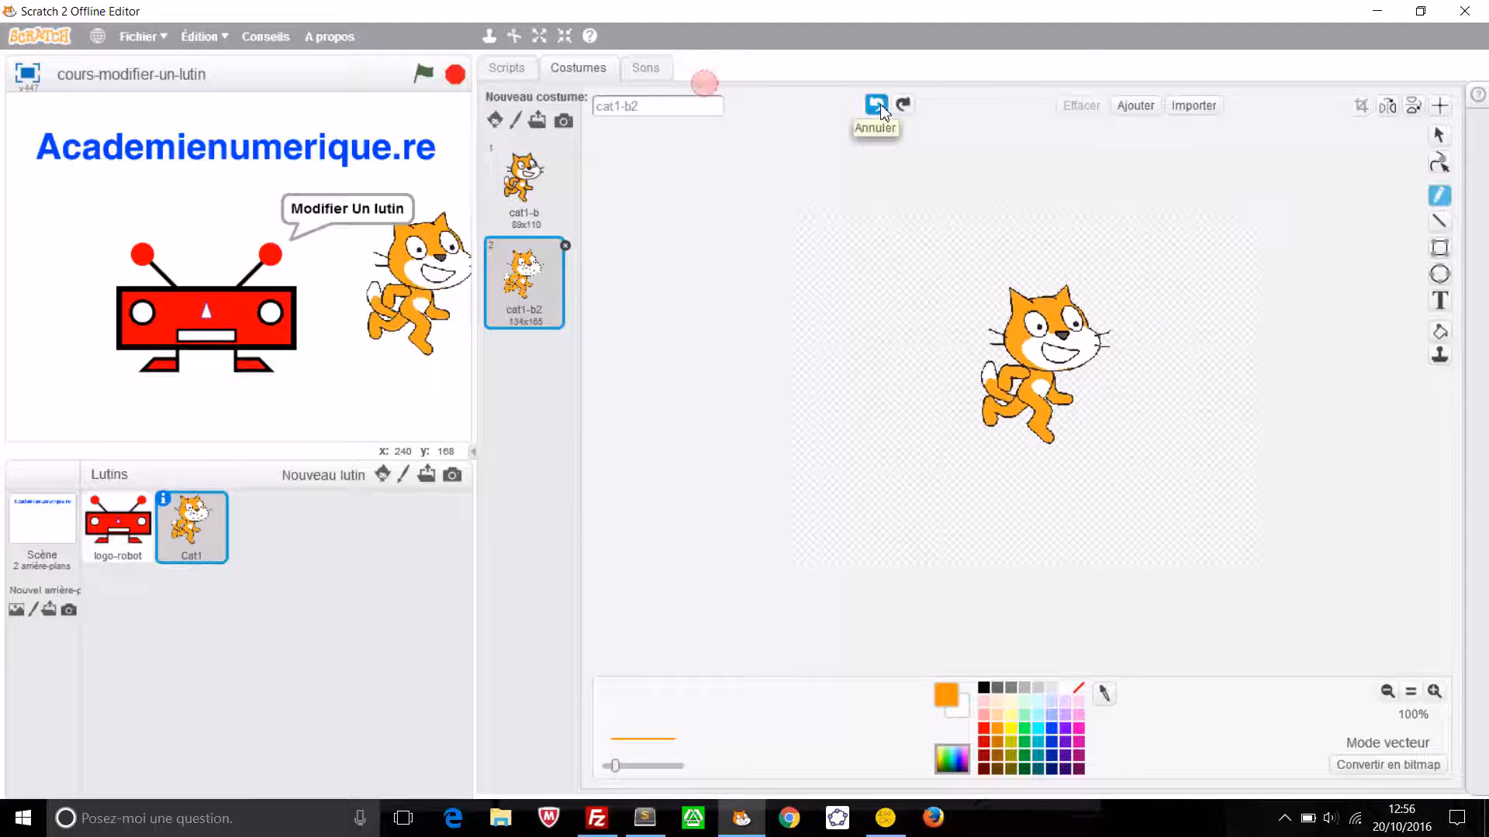
pyautogui.click(881, 106)
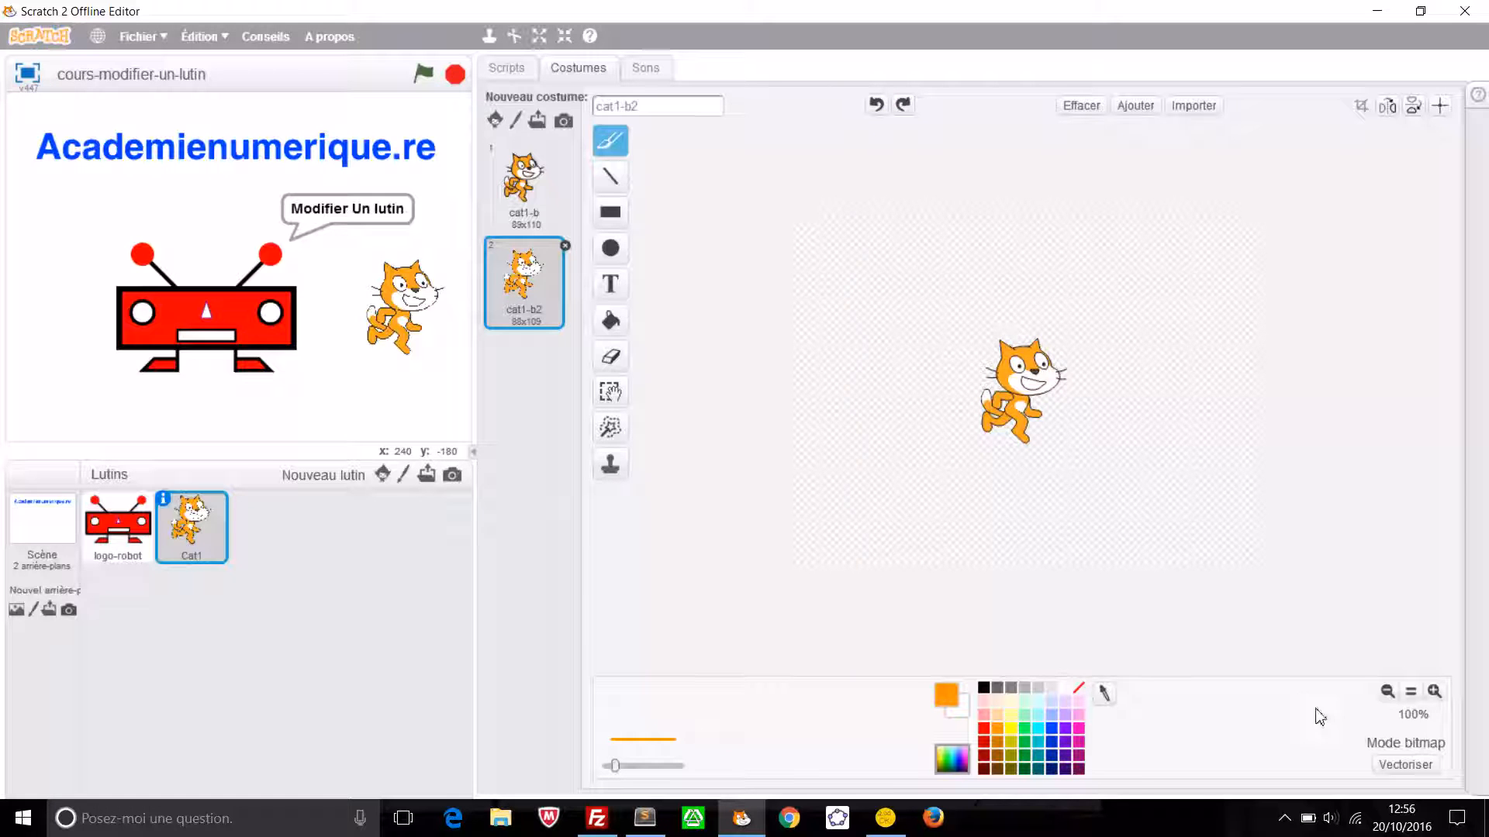
pyautogui.click(1404, 766)
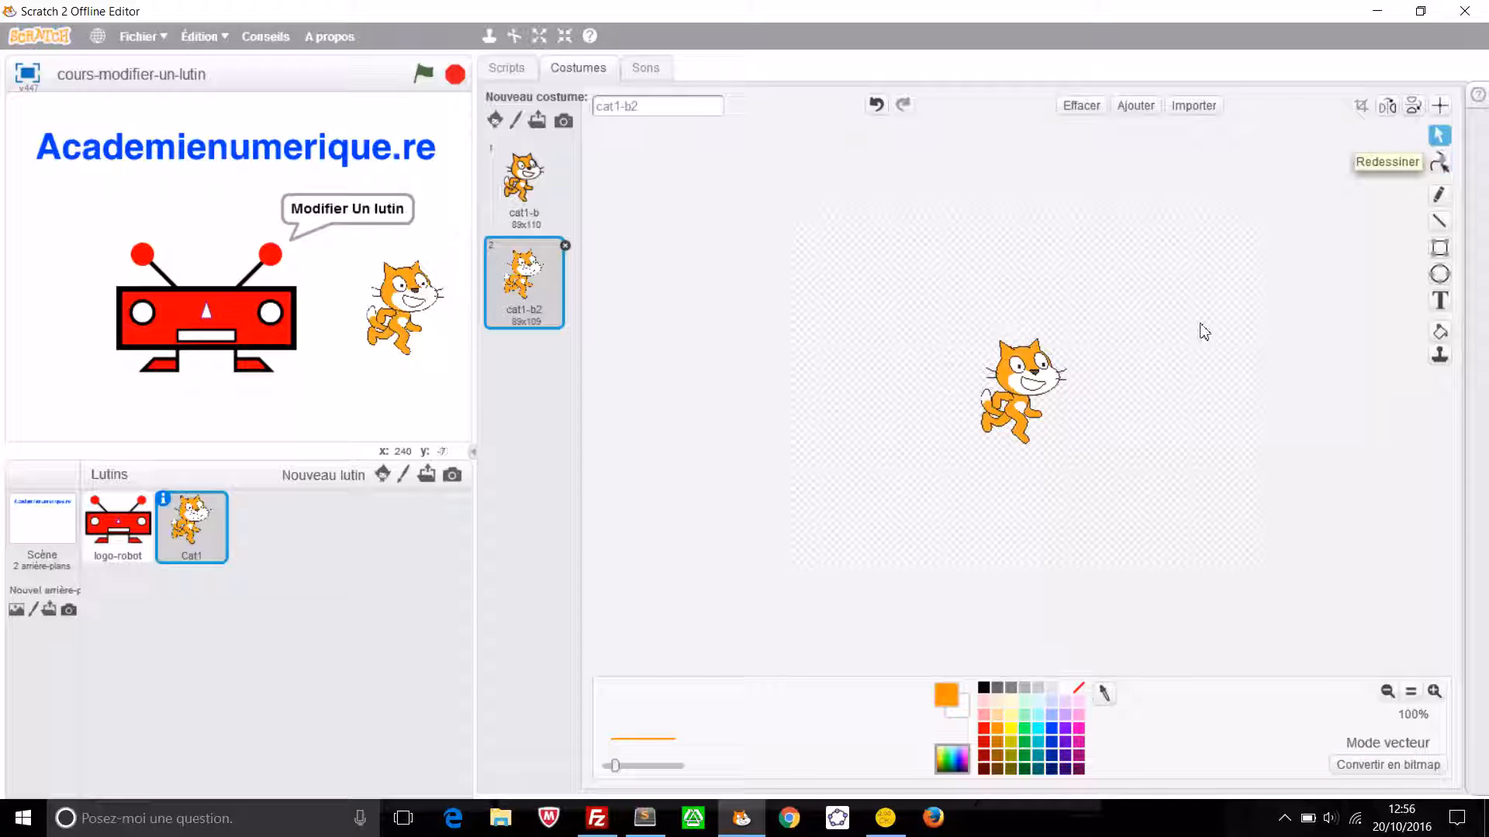
# Reshape the cat's head in the cat1-b costume by pulling both ear tips upward into long, pointed ears
pyautogui.click(1439, 161)
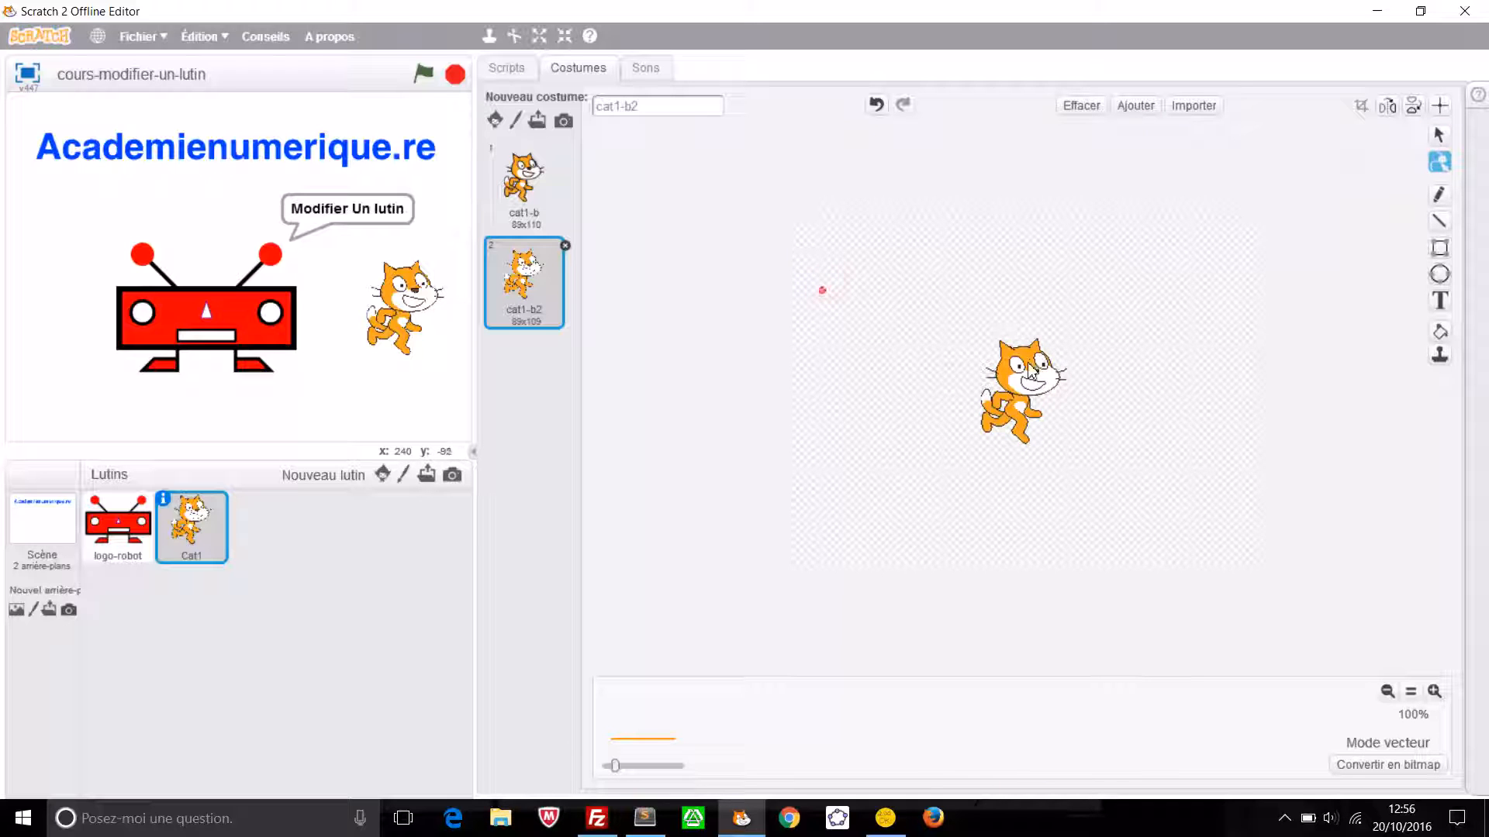
pyautogui.click(525, 188)
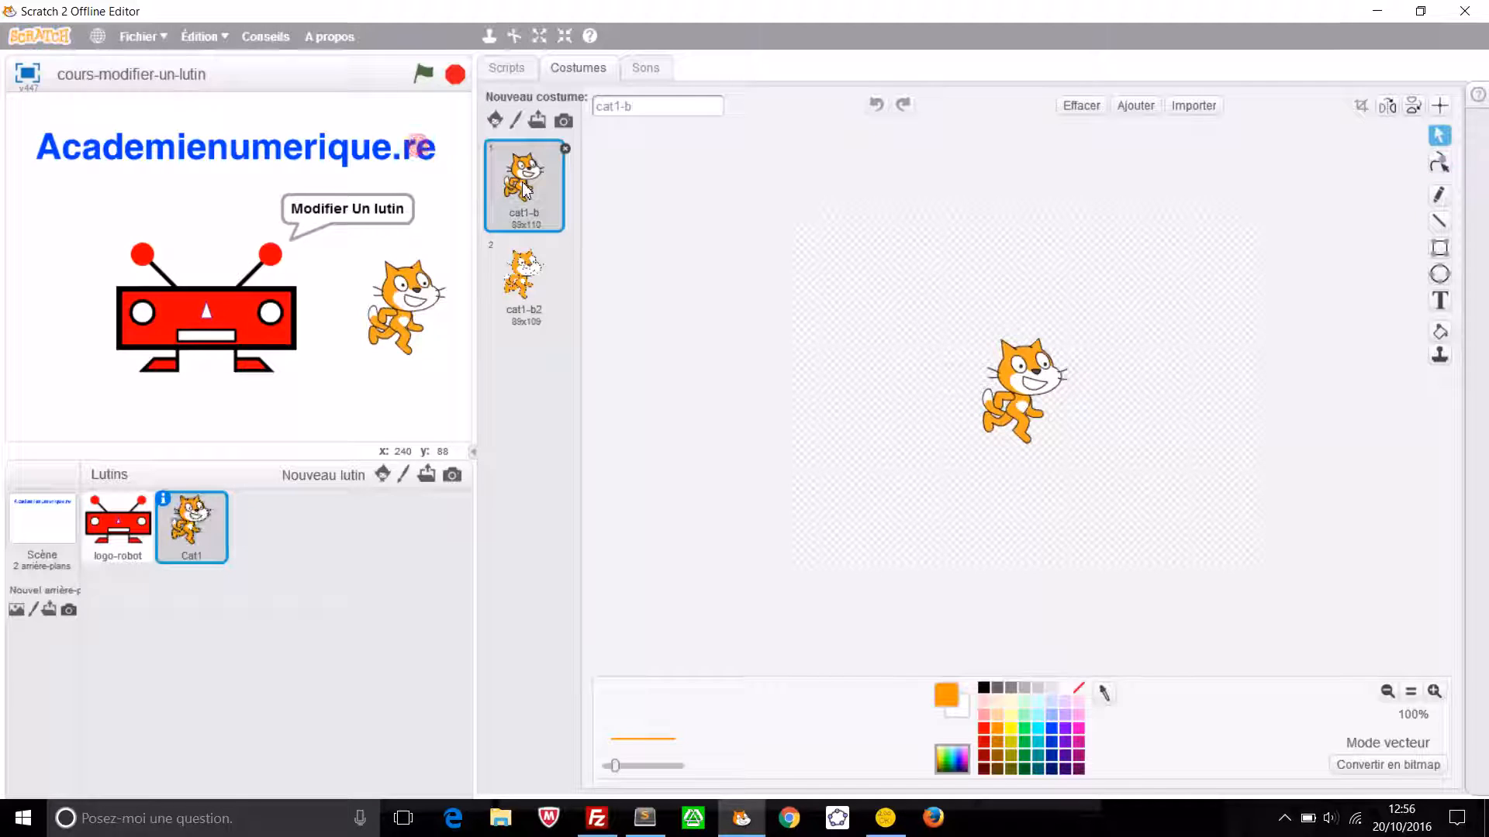
pyautogui.click(1023, 379)
pyautogui.click(1439, 162)
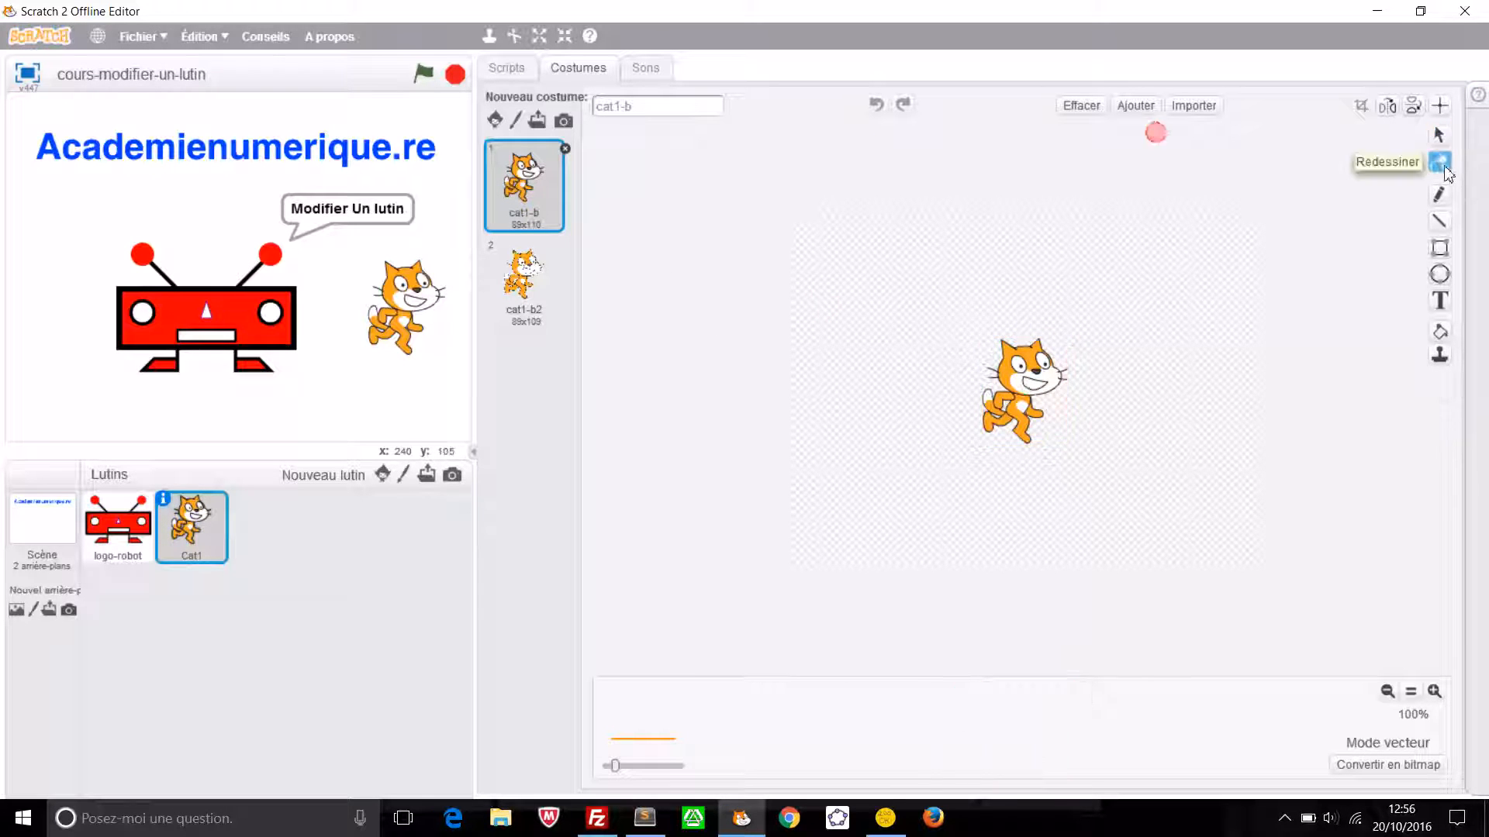
pyautogui.click(1039, 352)
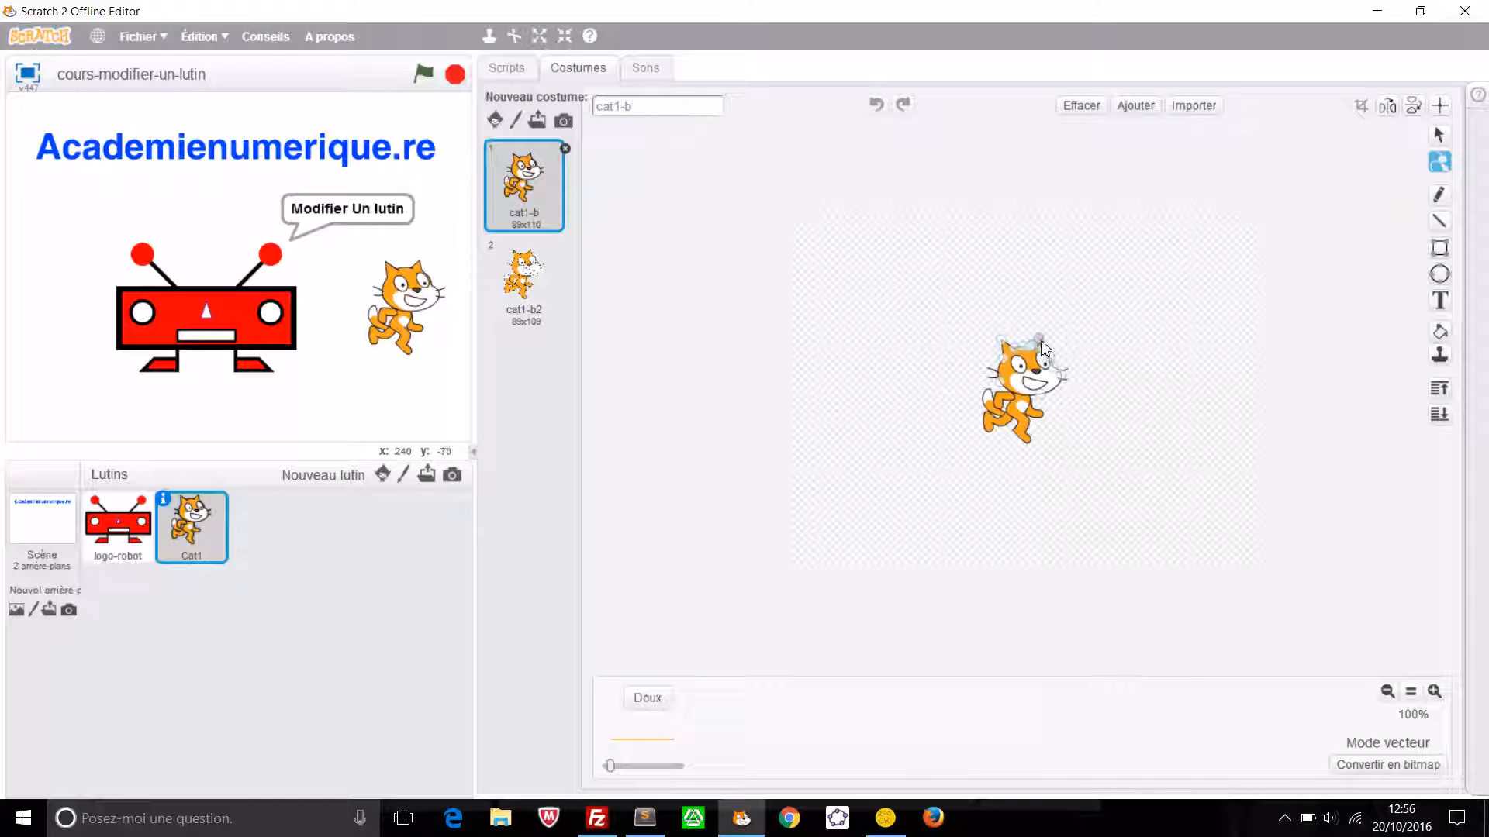
pyautogui.moveTo(1039, 346); pyautogui.dragTo(988, 318)
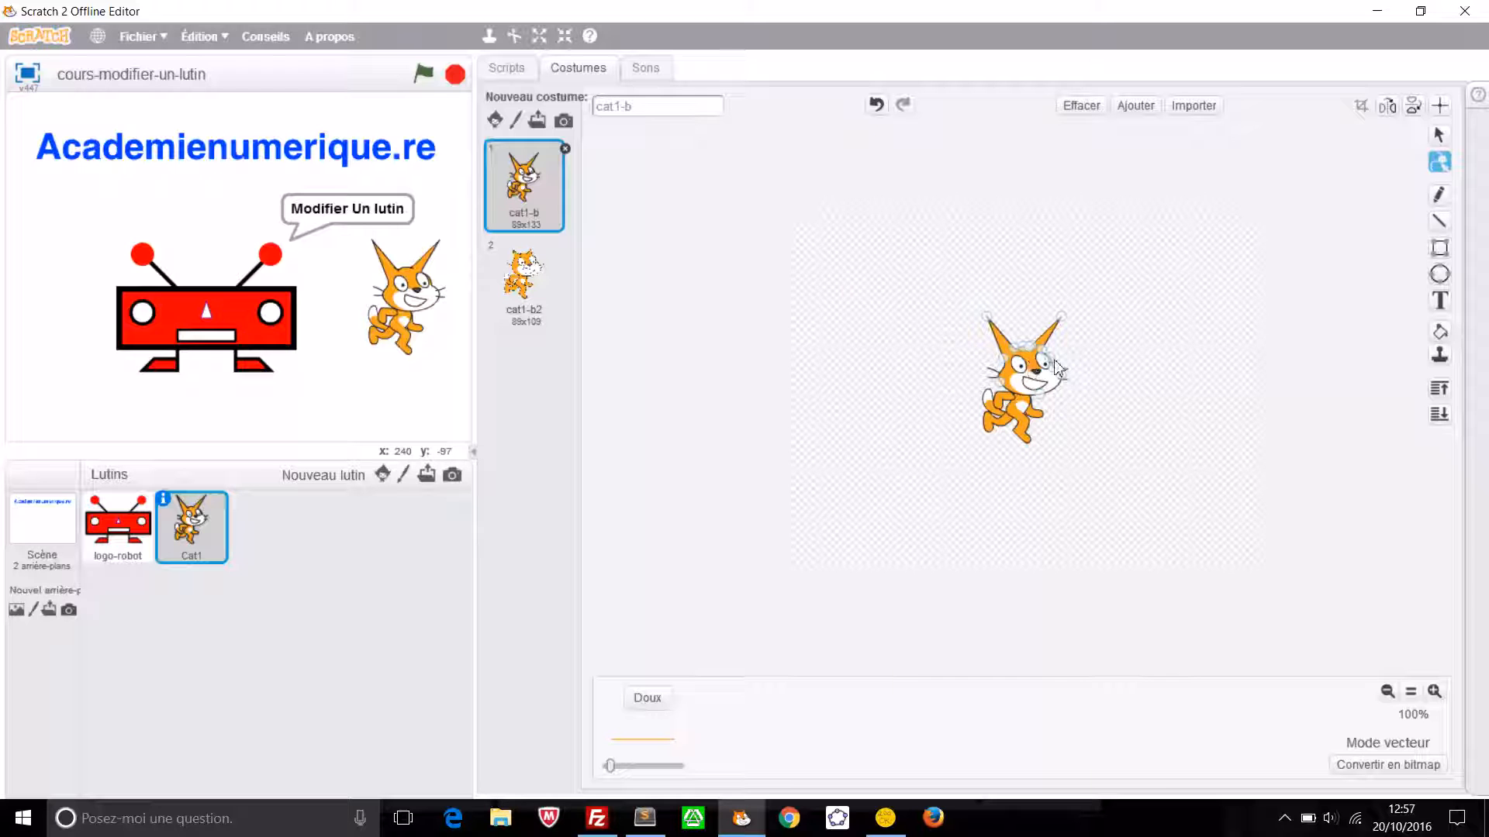
# Try to recolour the selected cat in cat1-b red using the palette and the colour picker
pyautogui.click(1445, 140)
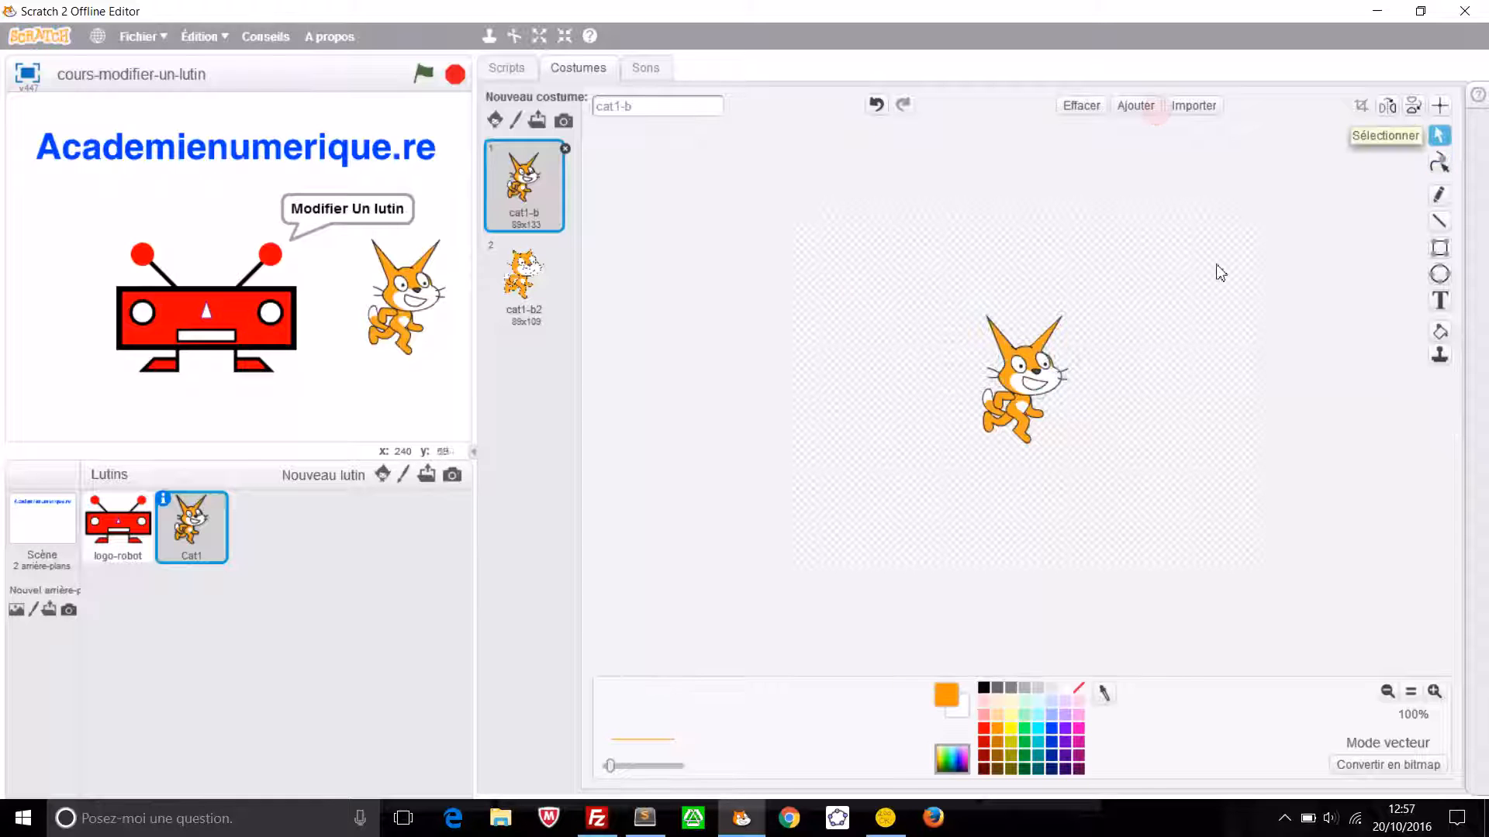
pyautogui.click(1042, 358)
pyautogui.click(983, 728)
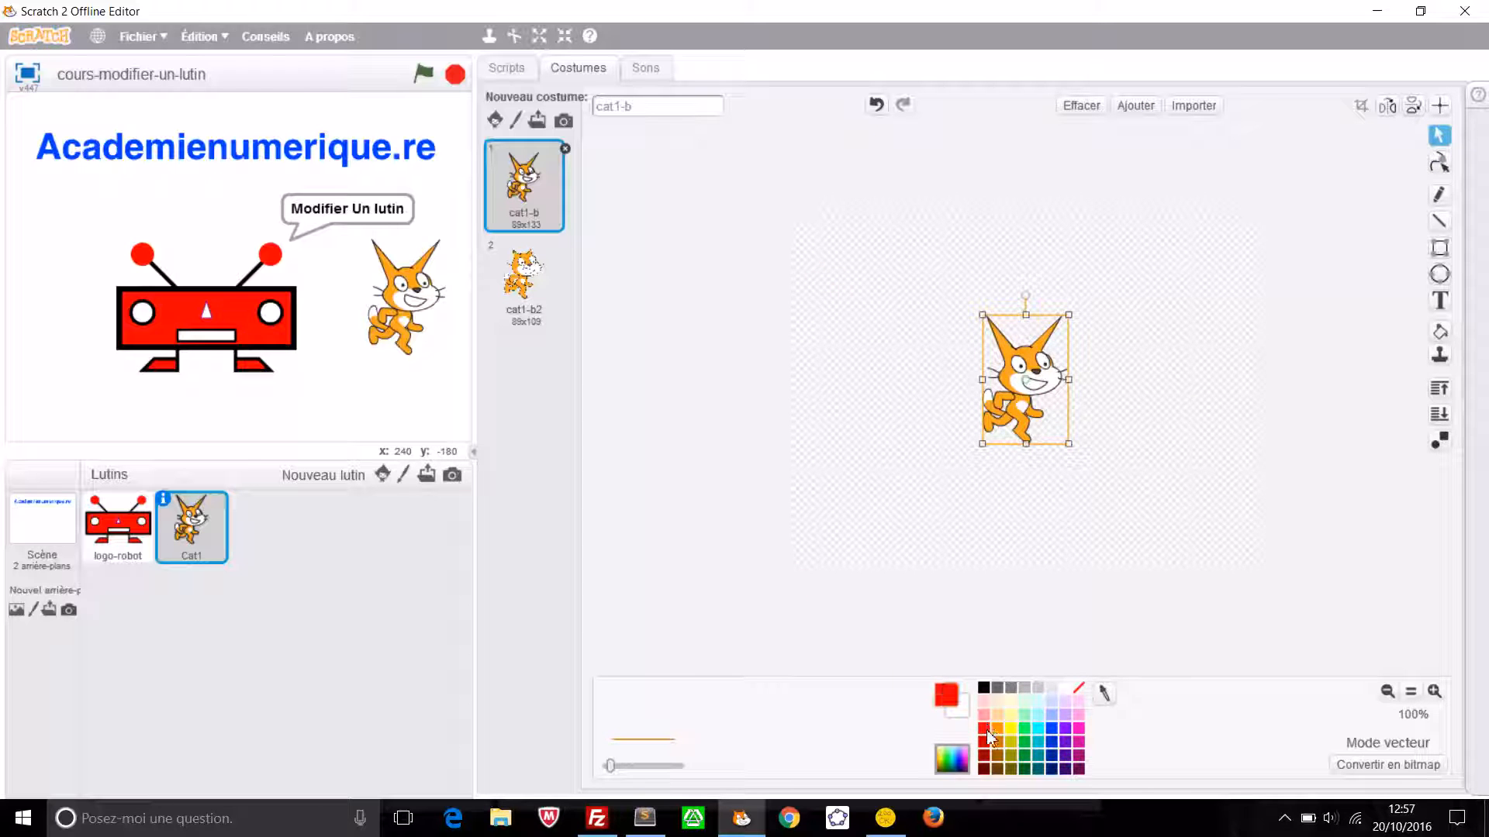
pyautogui.click(1104, 693)
pyautogui.click(1032, 358)
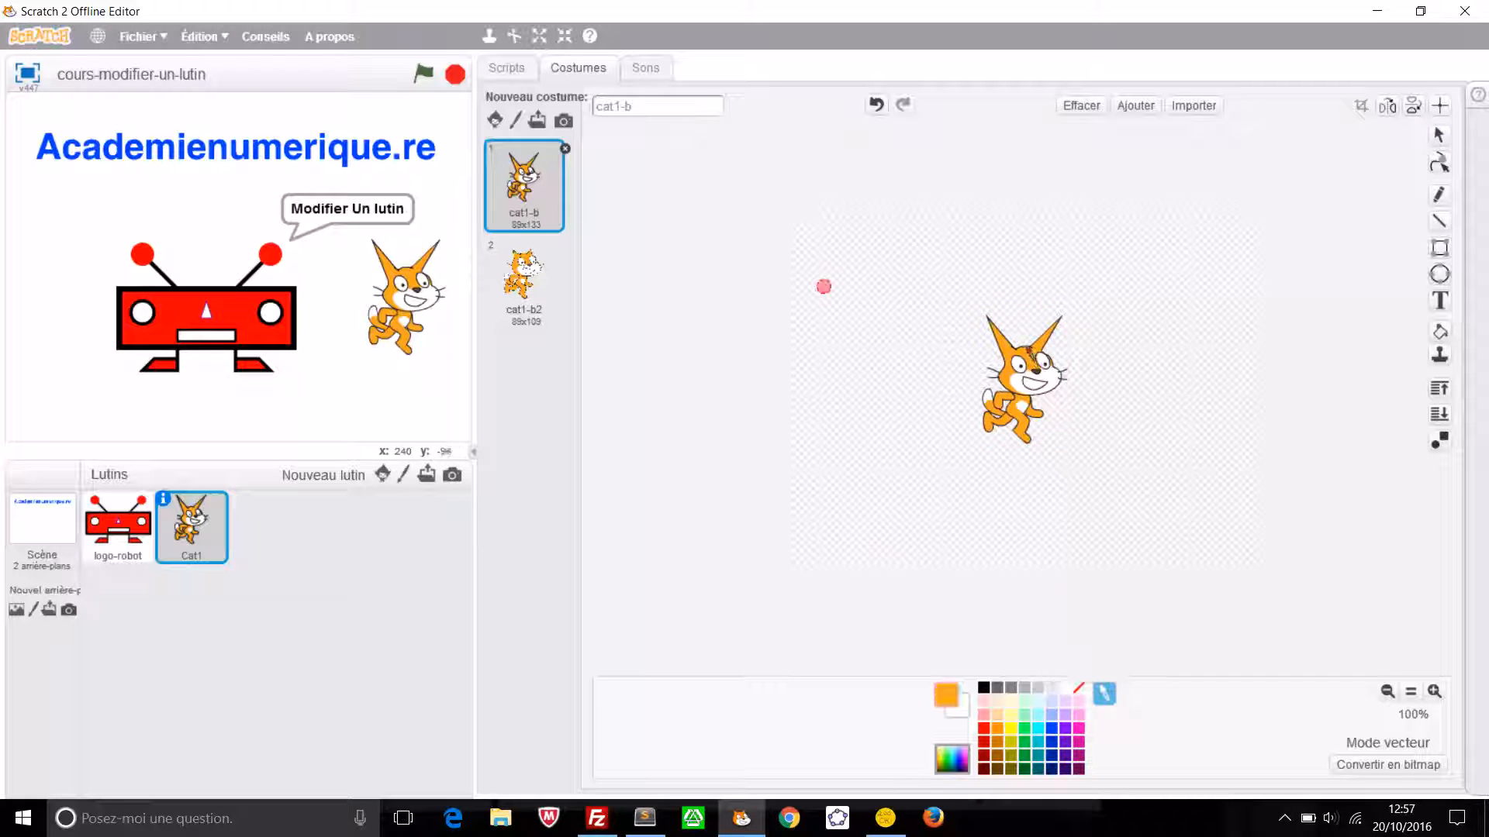
pyautogui.click(985, 728)
pyautogui.click(1030, 351)
pyautogui.click(1080, 689)
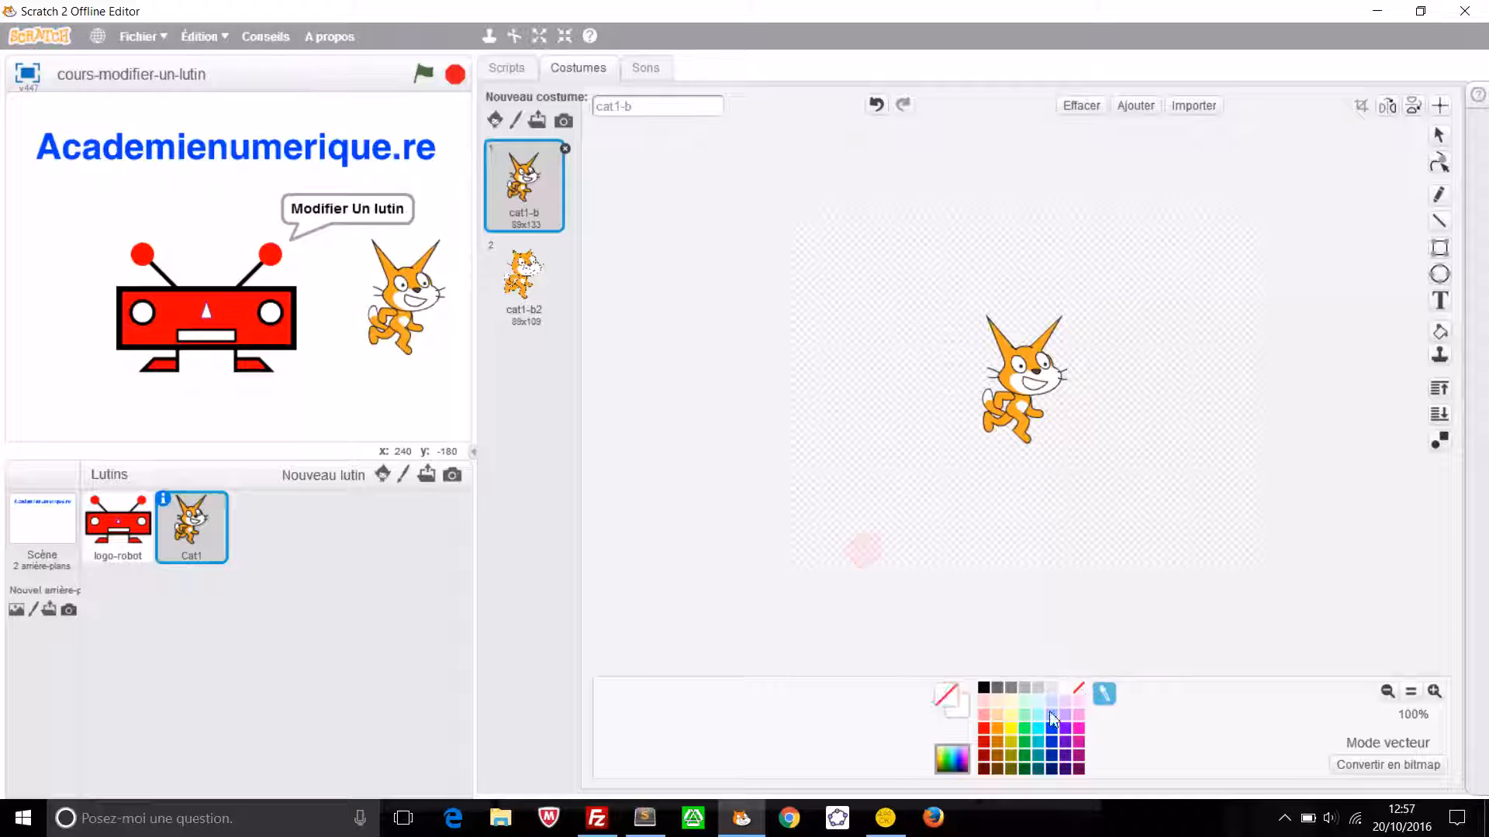
# Fill the cat's head, body, legs, arm and muzzle in cat1-b with solid red
pyautogui.click(981, 728)
pyautogui.click(1440, 333)
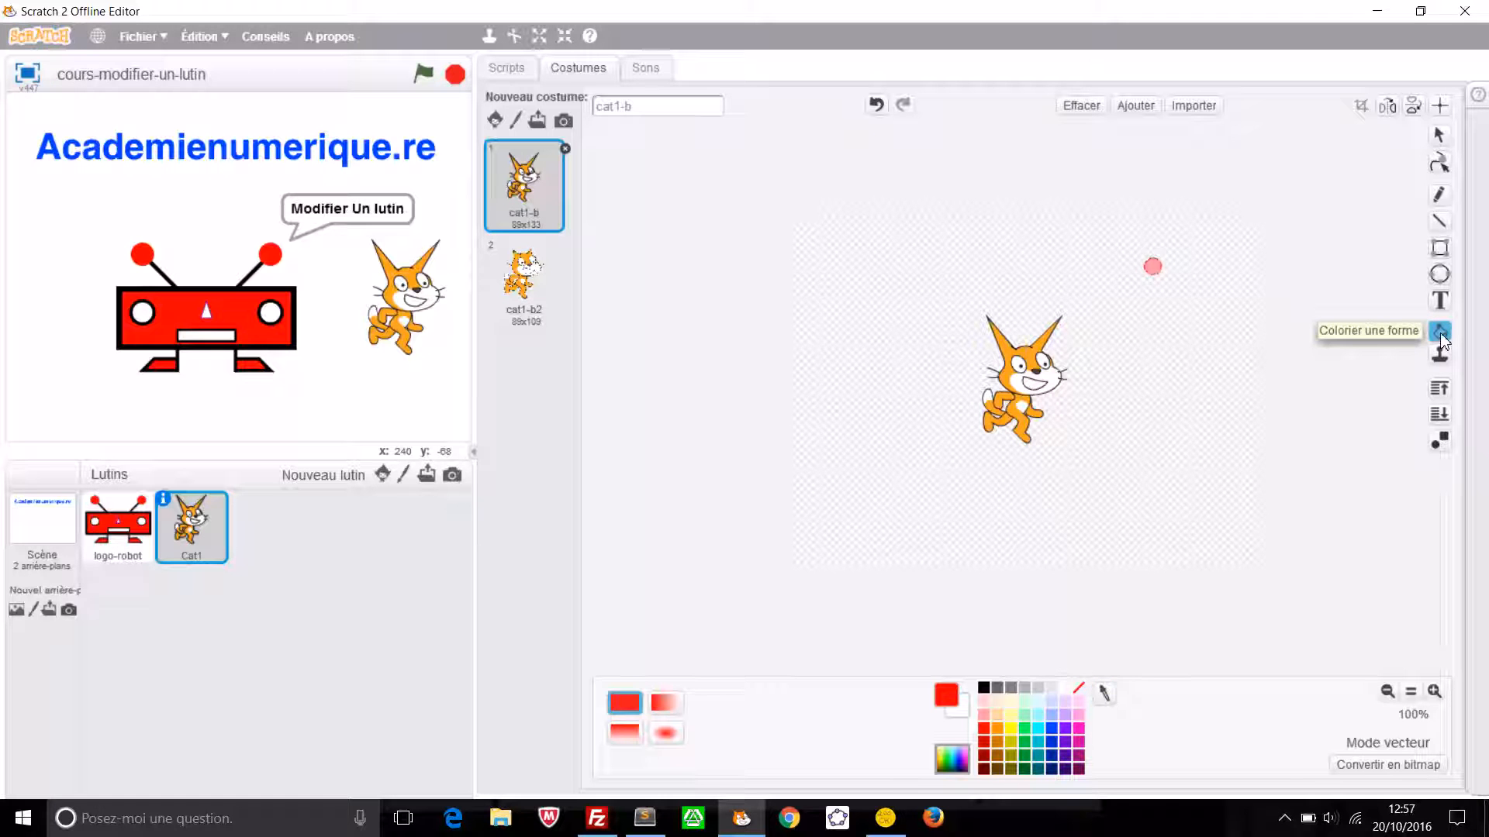
pyautogui.click(1046, 349)
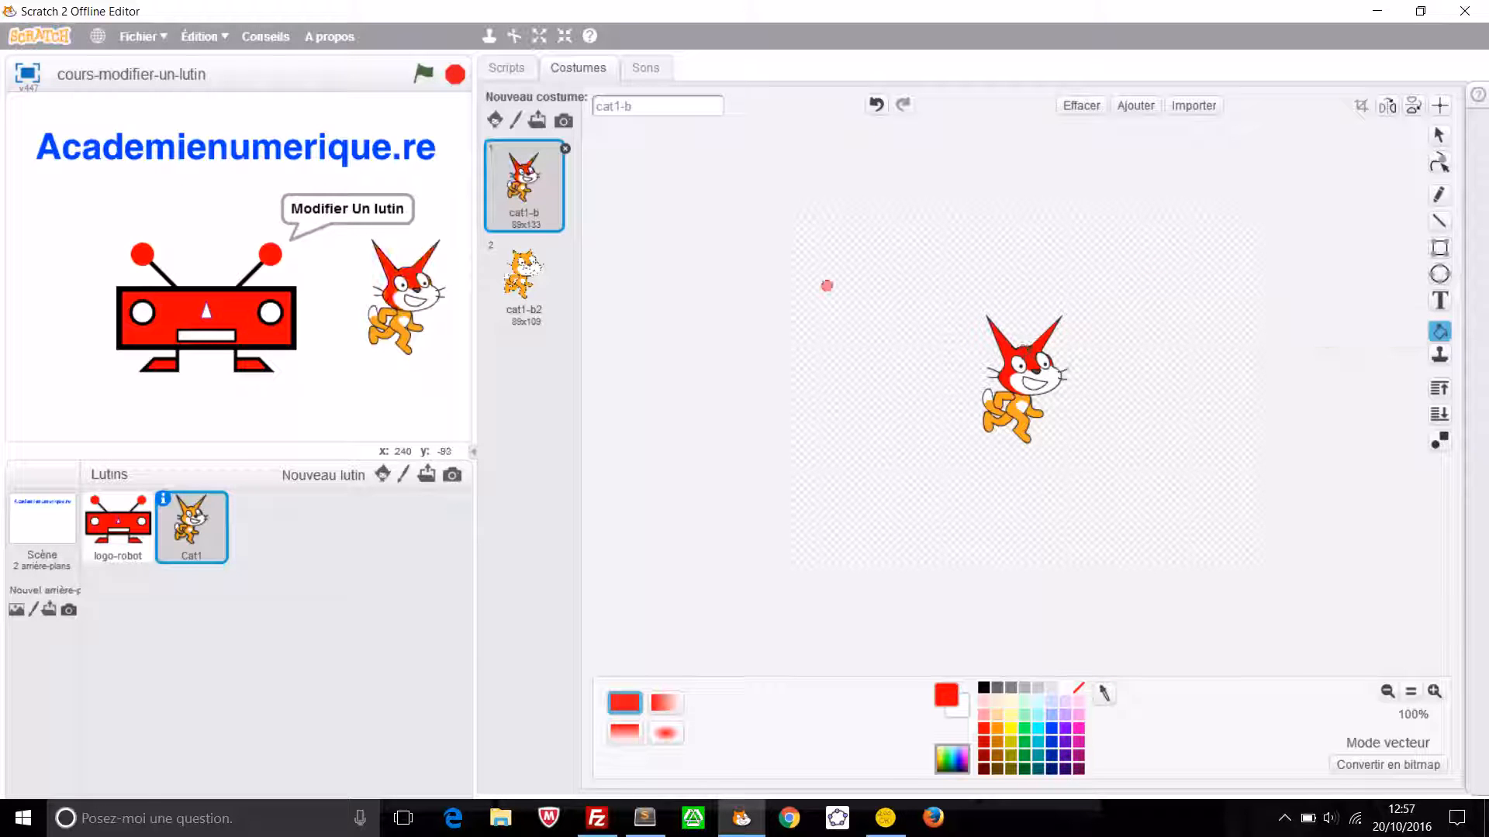
pyautogui.click(1020, 425)
pyautogui.click(1019, 418)
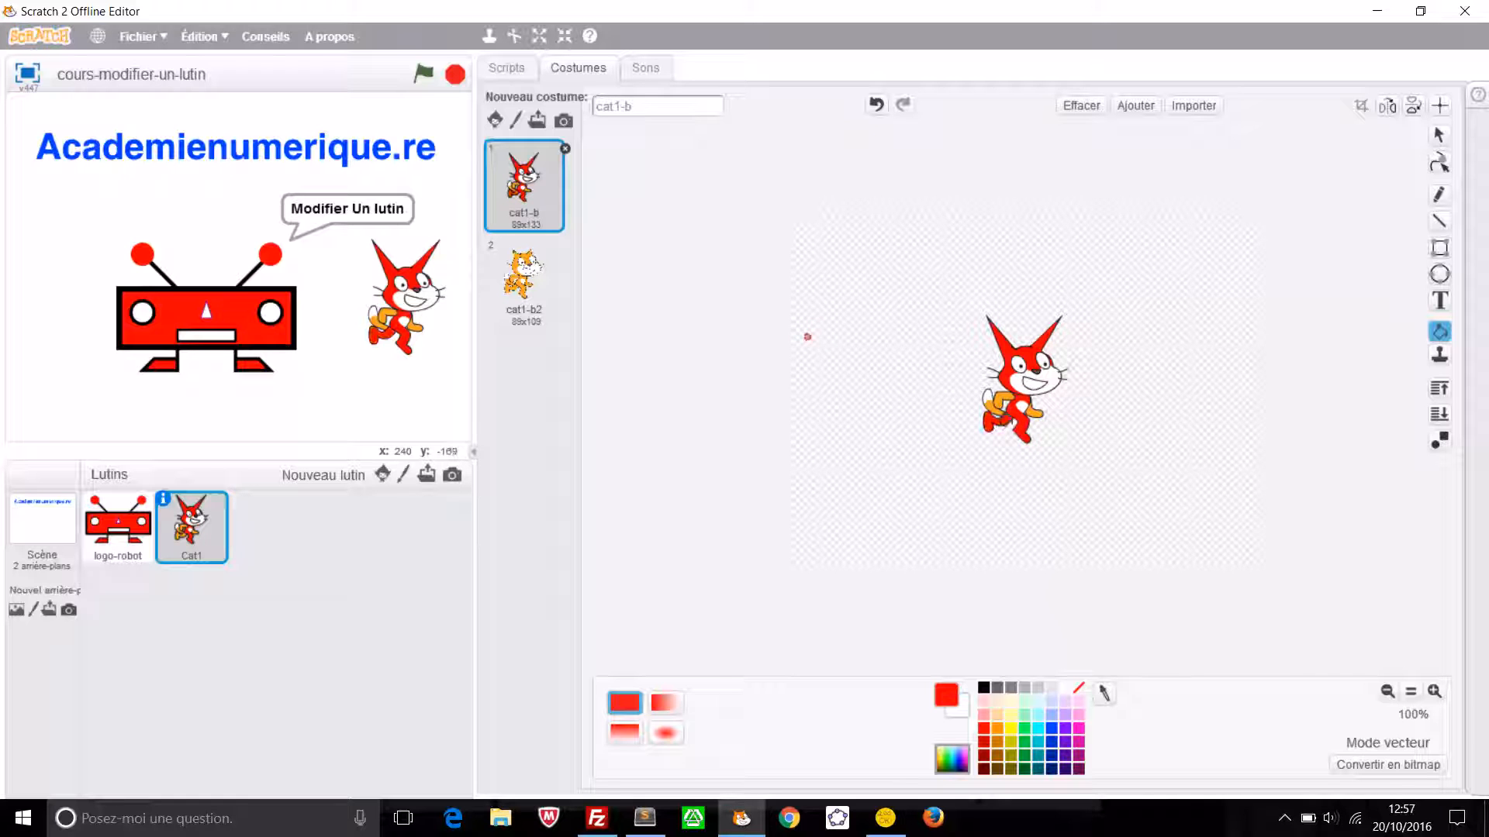
pyautogui.click(1037, 423)
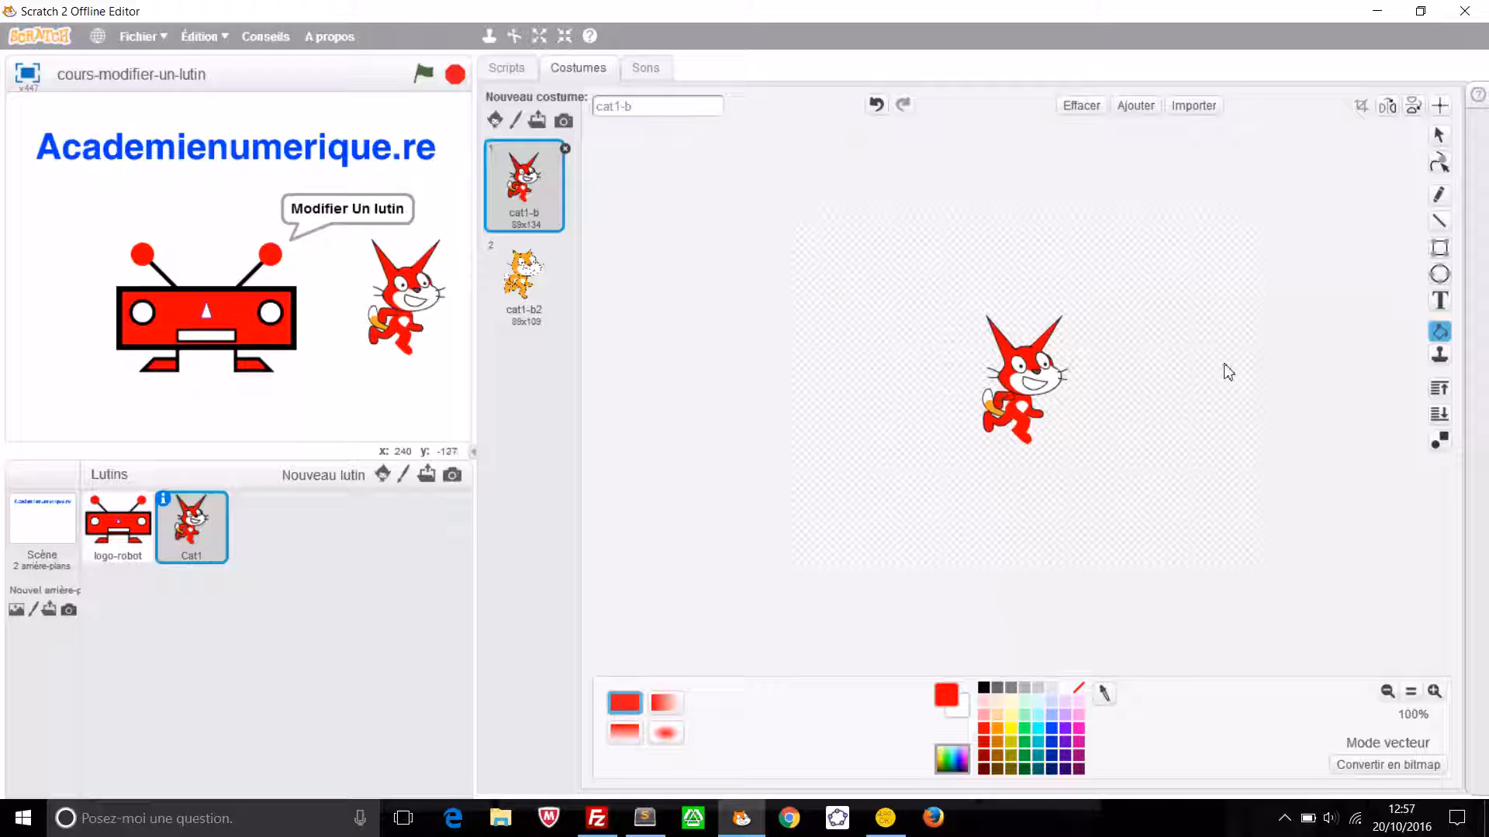
pyautogui.click(1440, 442)
pyautogui.click(1039, 372)
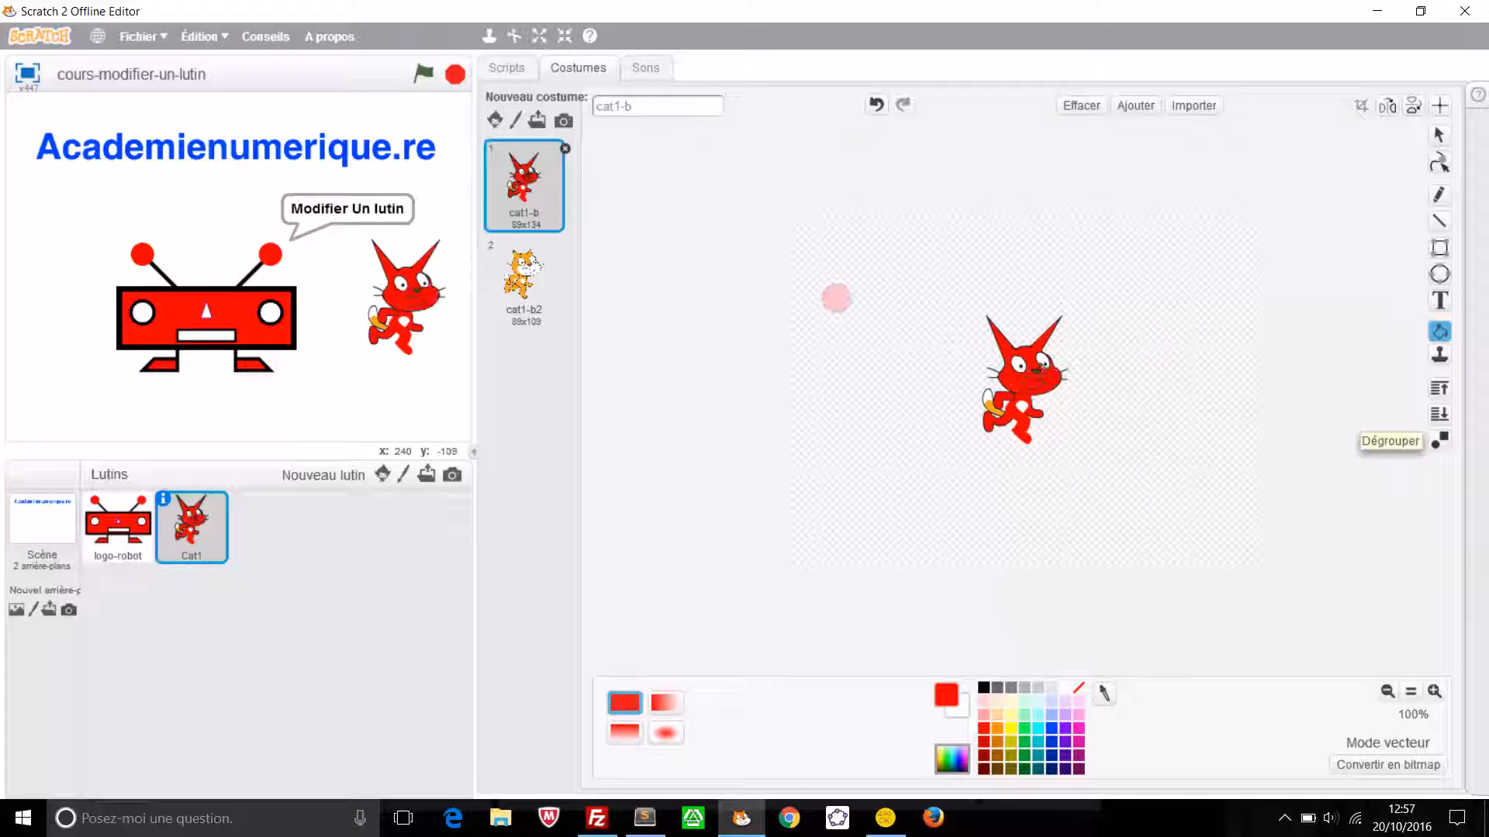
# Display the reshape points of the red cat's head and body
pyautogui.click(1439, 162)
pyautogui.click(1056, 334)
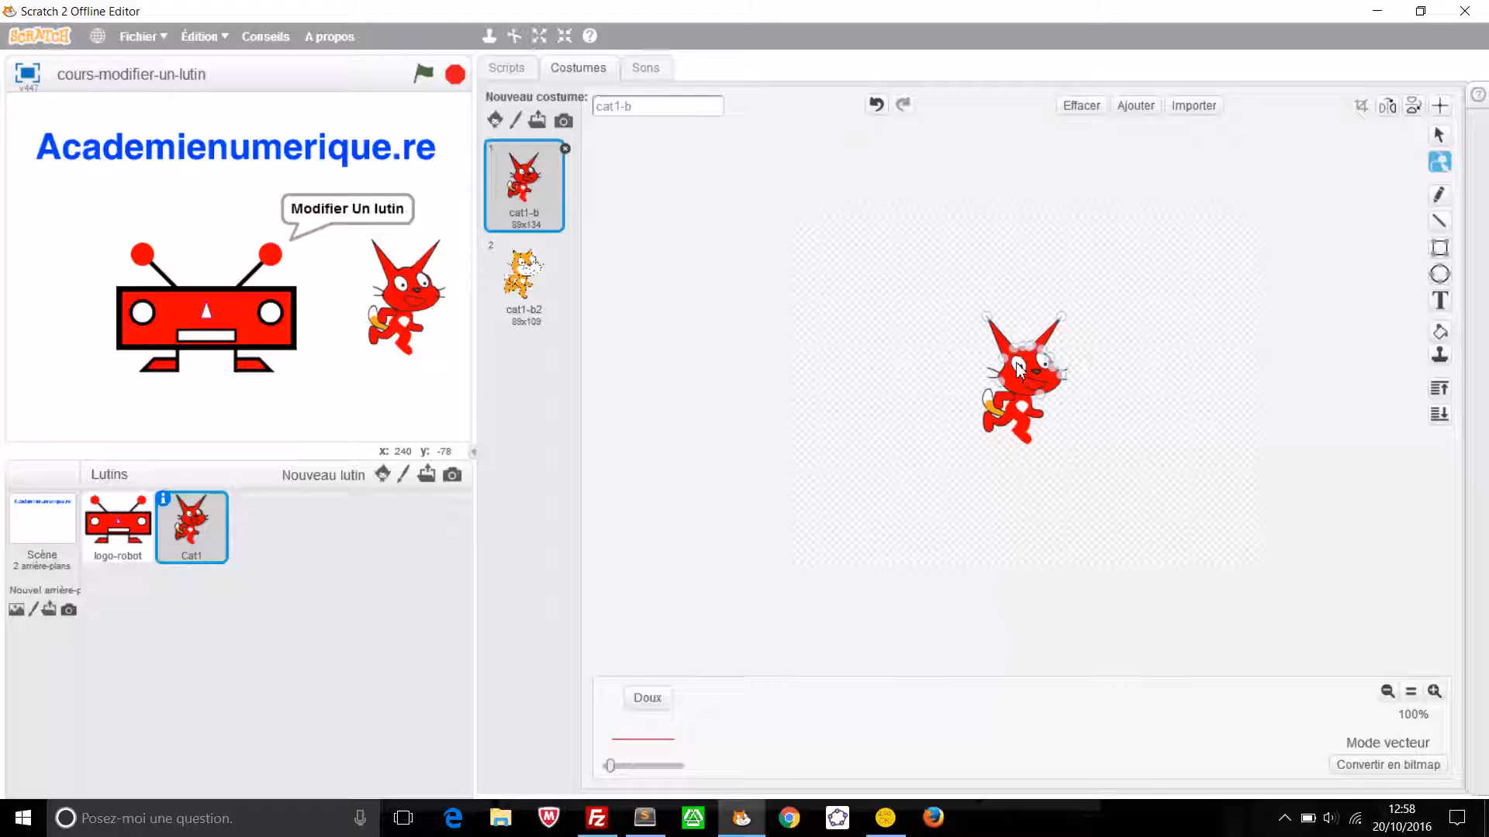
pyautogui.click(1016, 419)
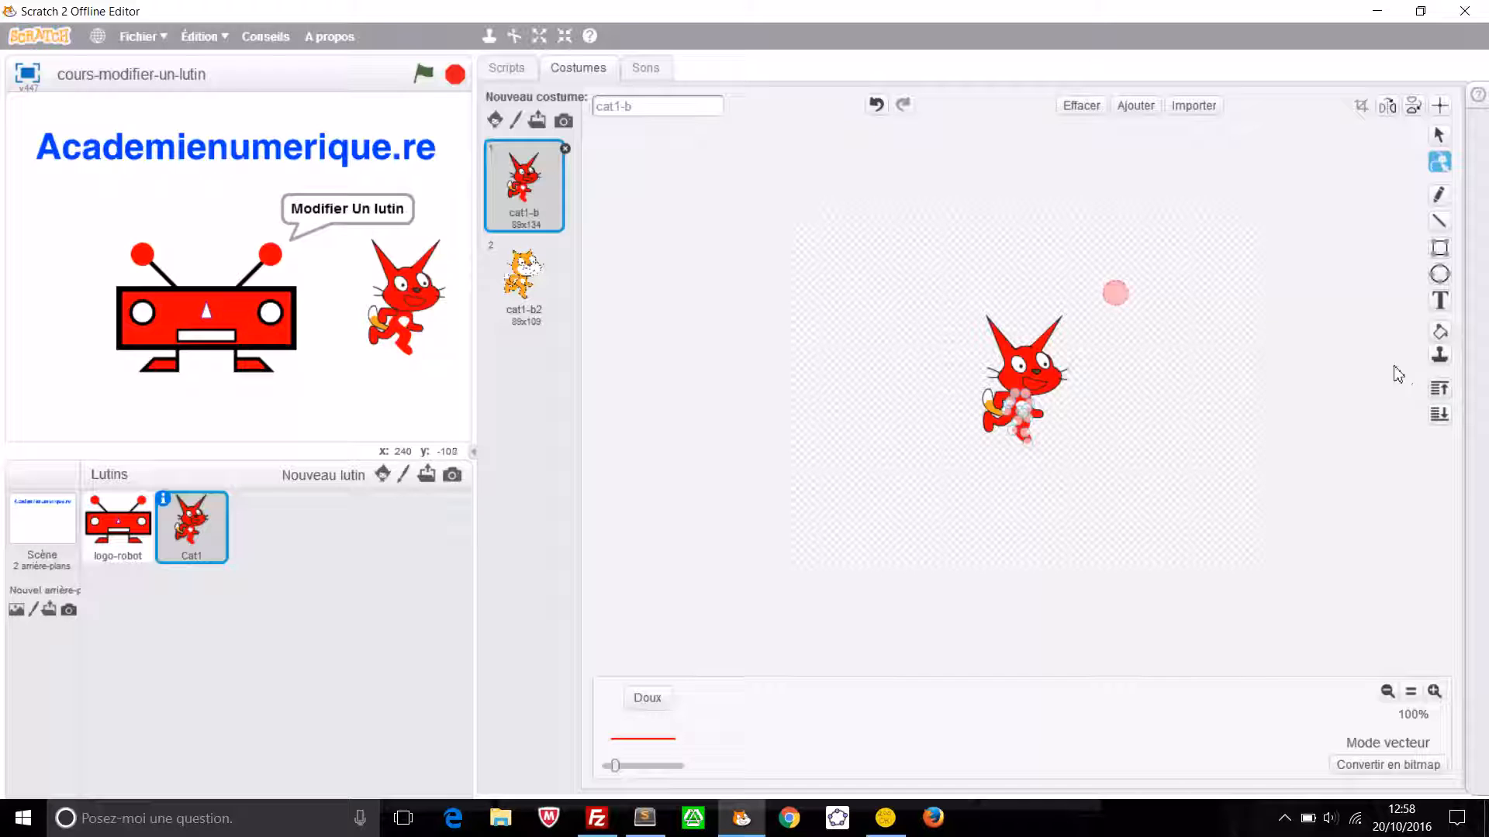
pyautogui.click(1439, 136)
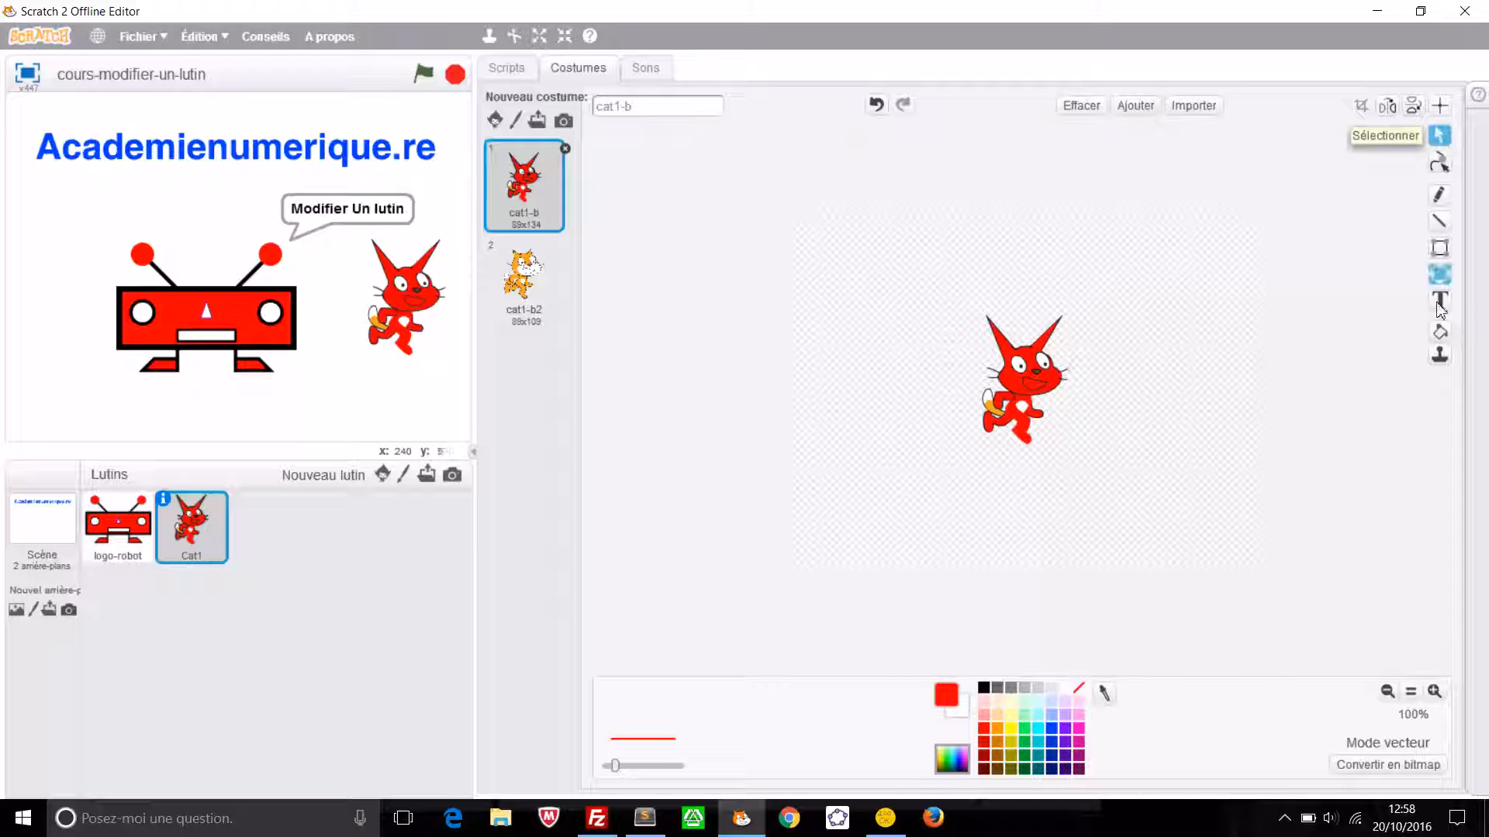
# Duplicate the red cat in cat1-b and place the copy beside the original
pyautogui.click(1439, 356)
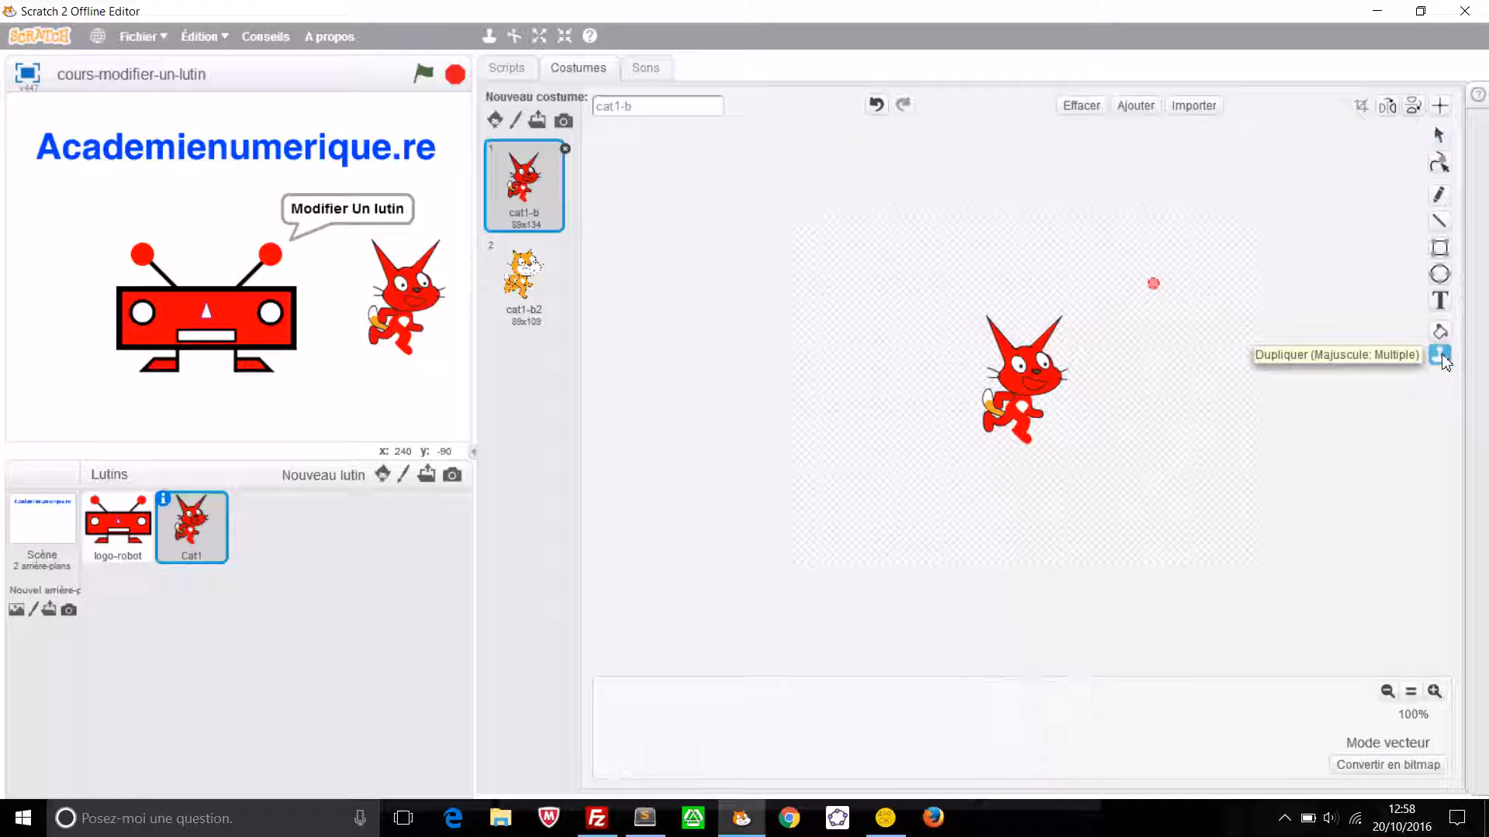
pyautogui.click(1016, 375)
pyautogui.moveTo(1038, 316); pyautogui.dragTo(1132, 383)
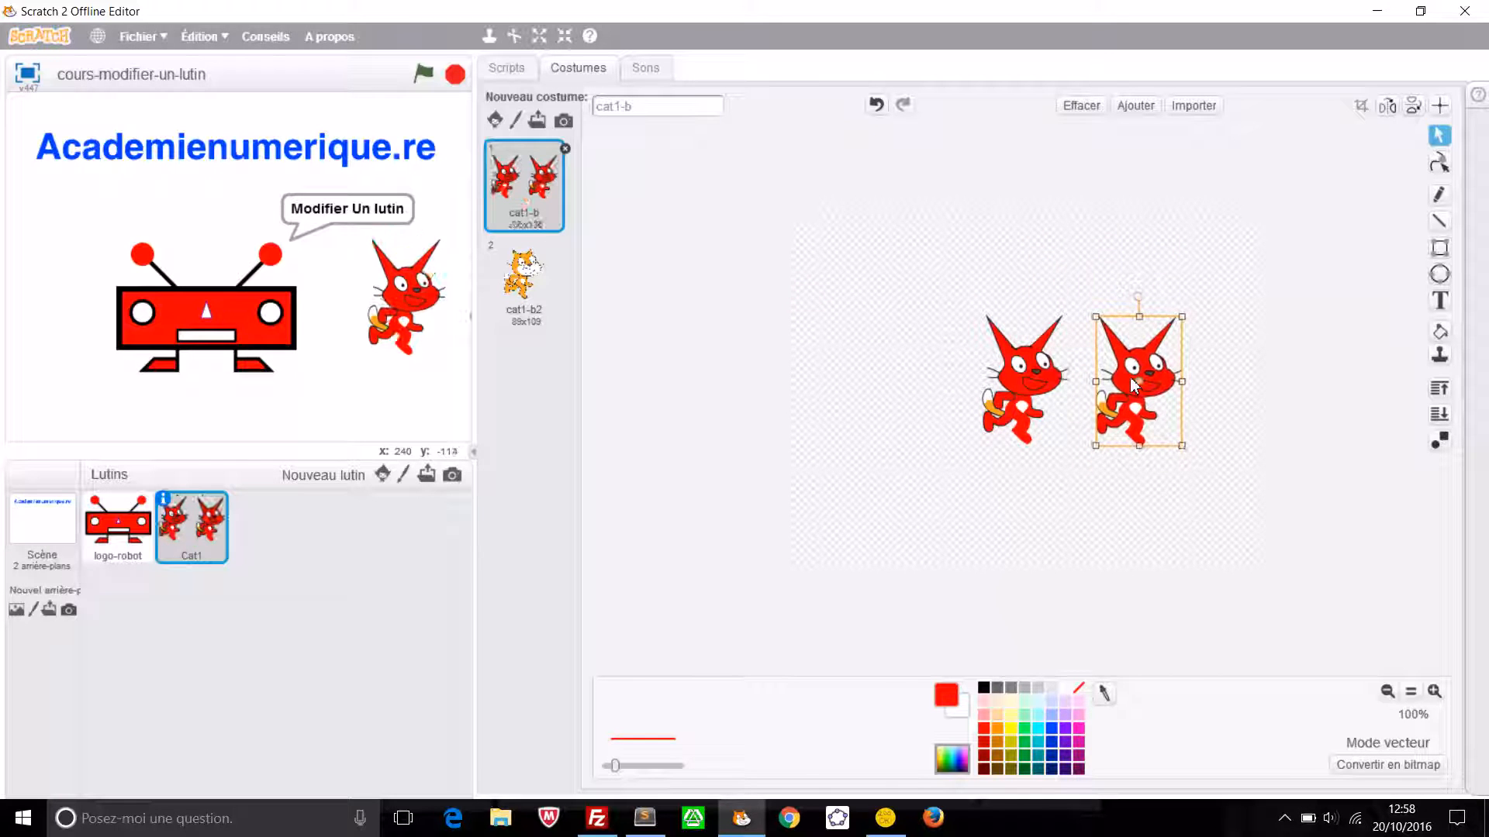
pyautogui.click(1155, 269)
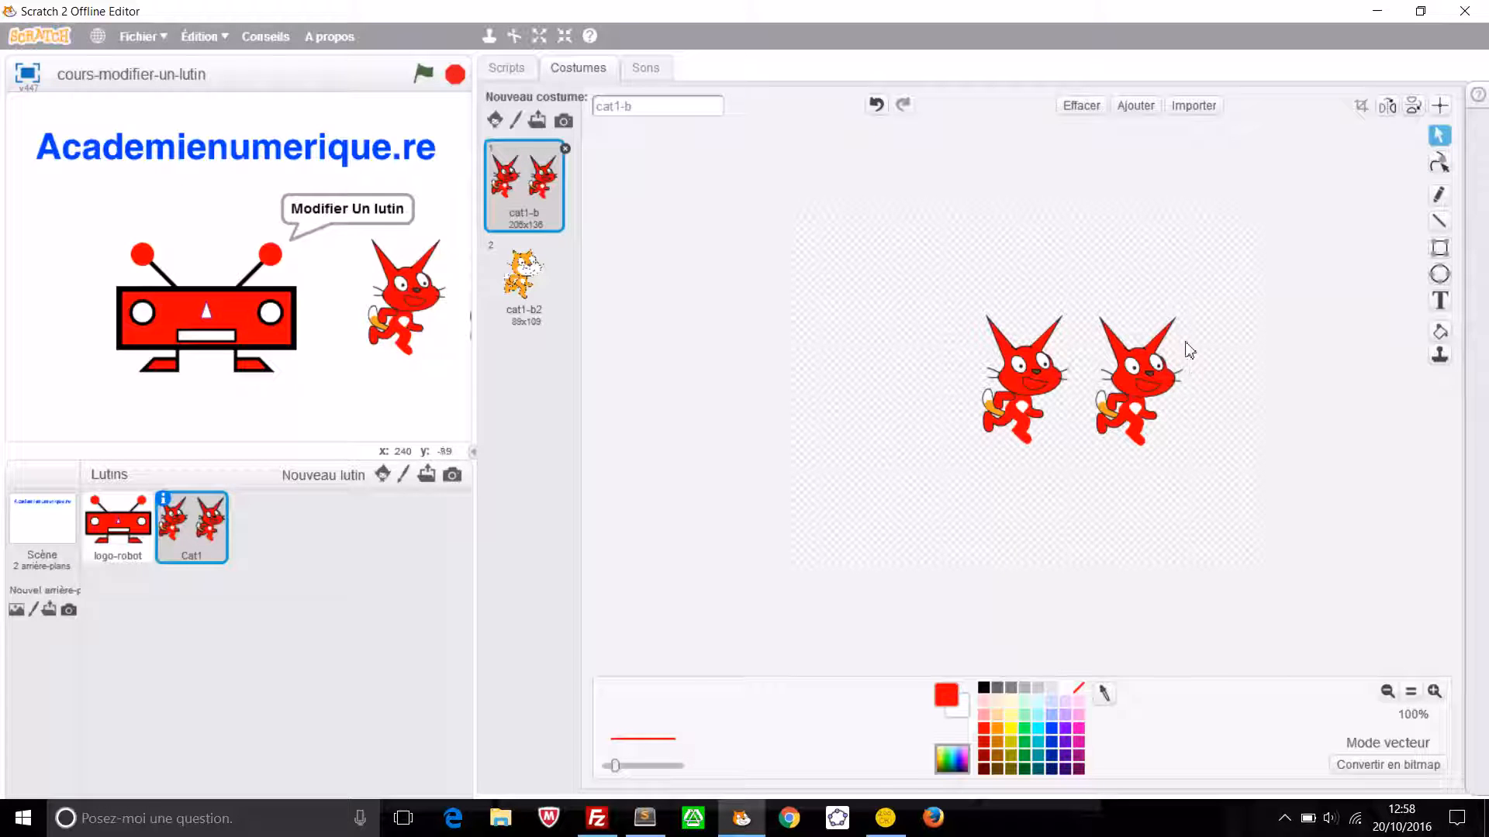
# Convert the cat1-b costume to bitmap and fill the original cat's head with solid blue
pyautogui.click(1388, 766)
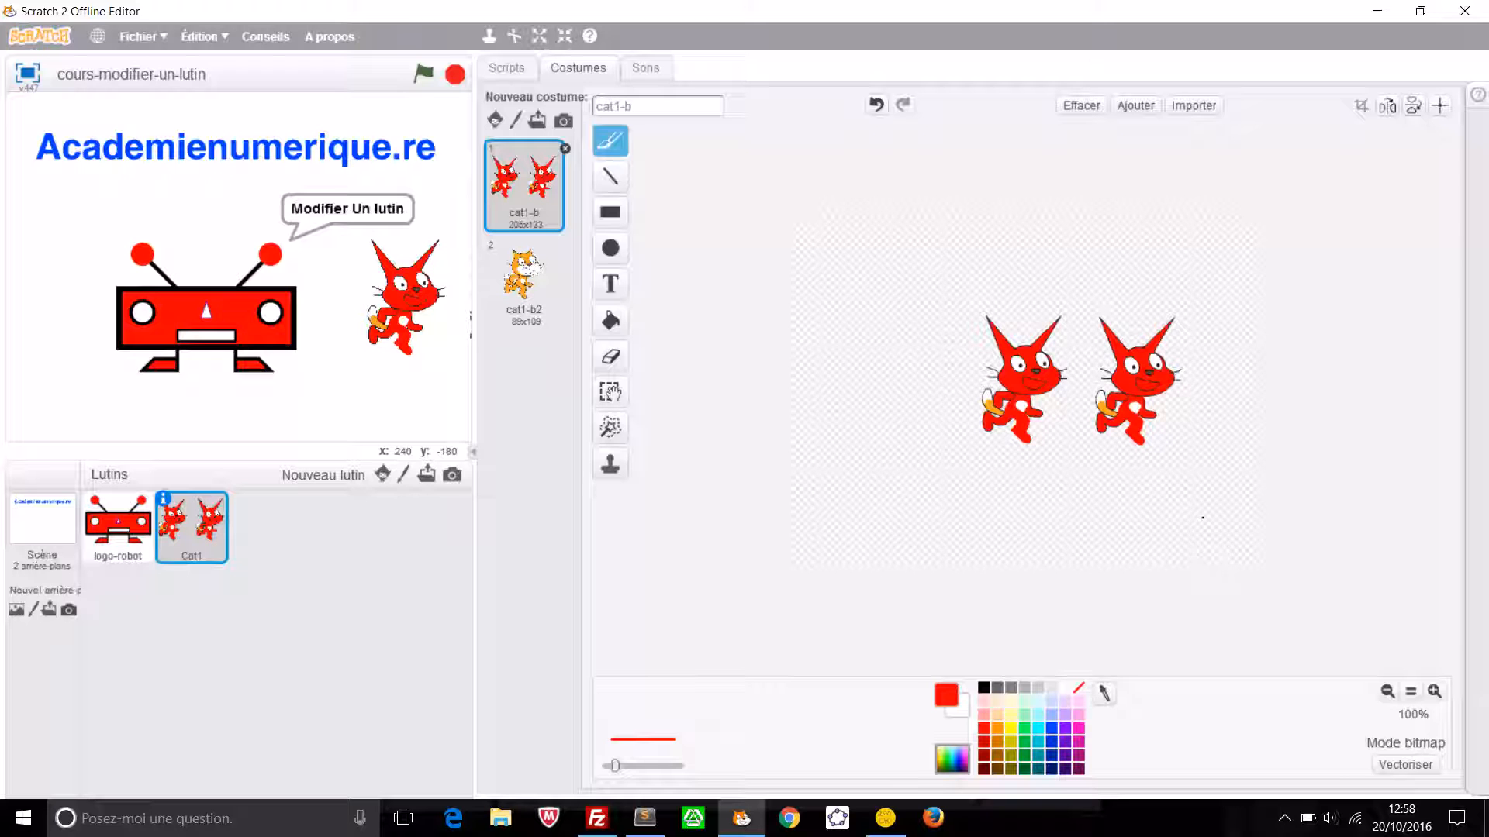
pyautogui.click(611, 320)
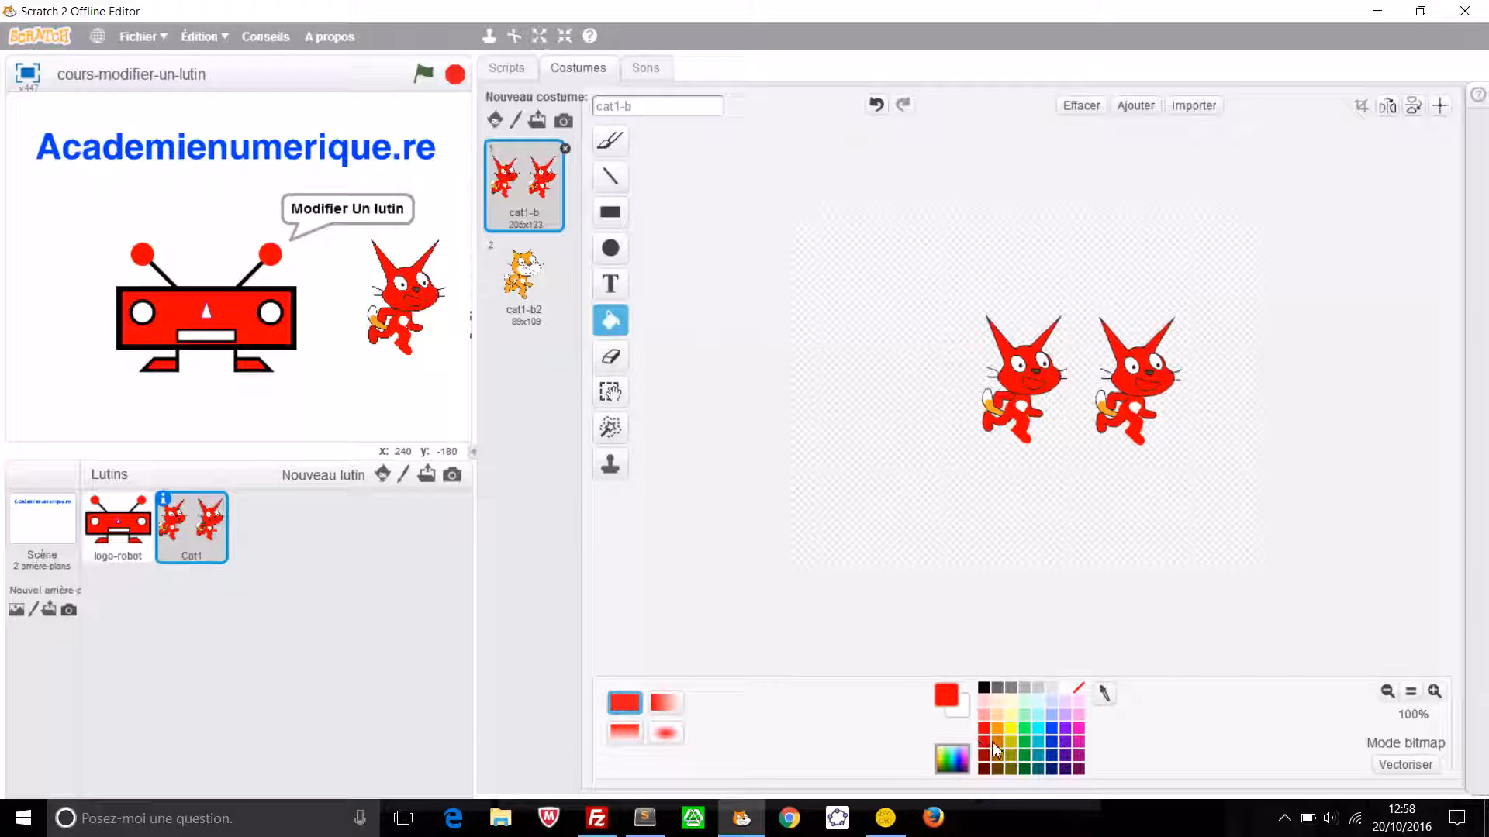
pyautogui.click(1052, 733)
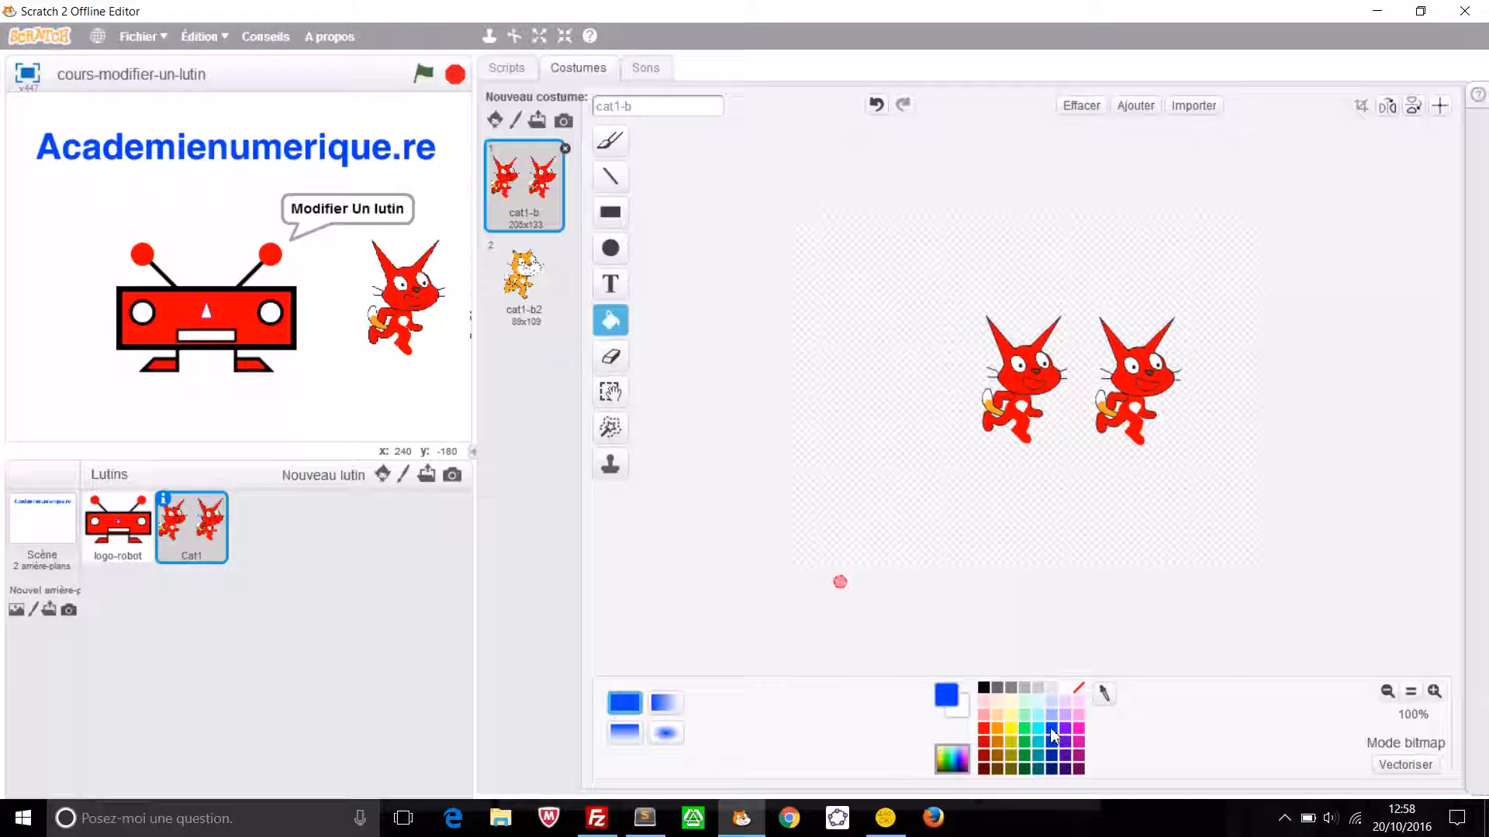
pyautogui.click(1017, 385)
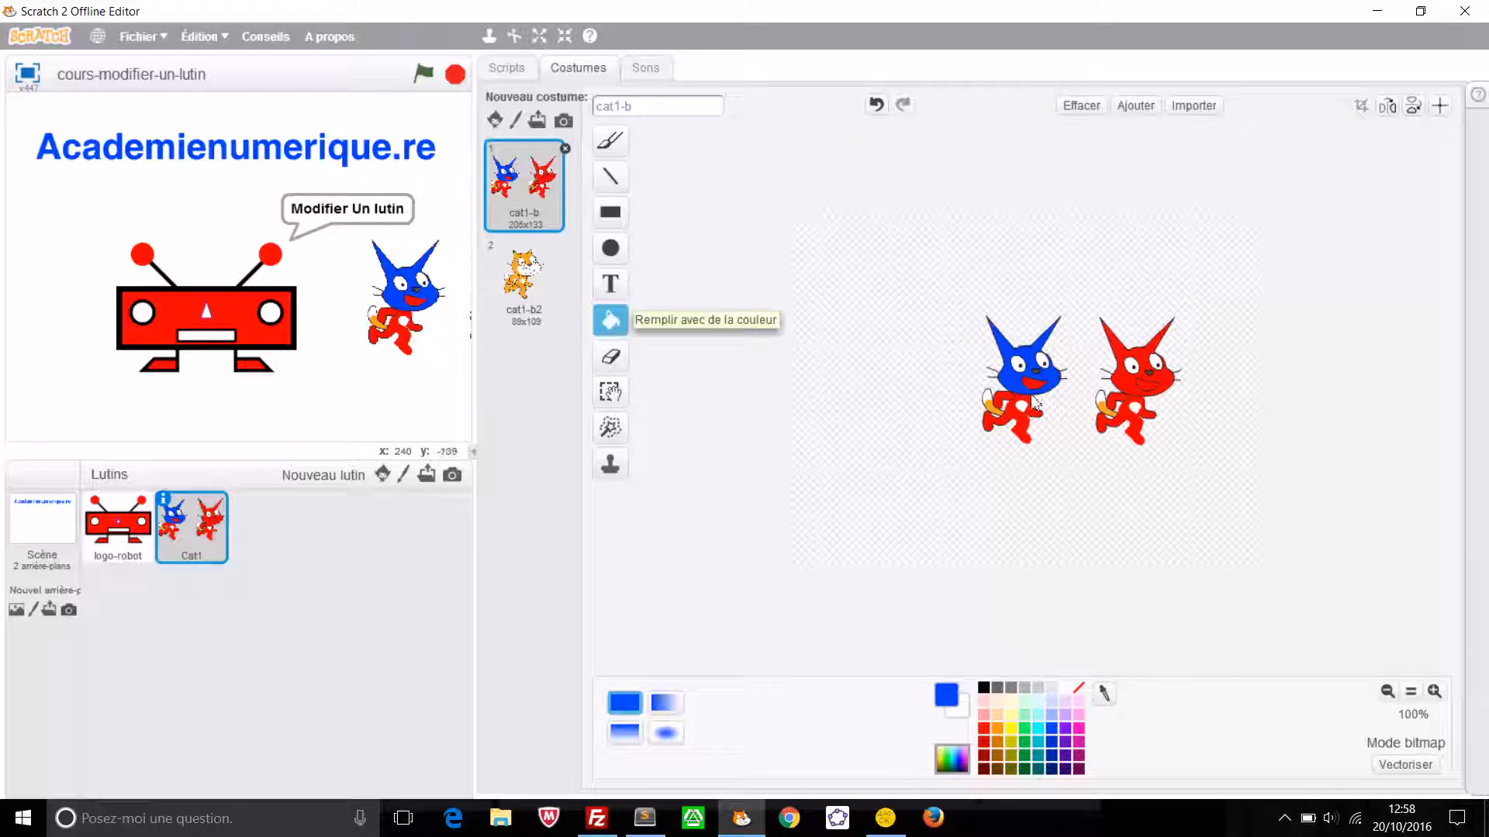
# Add the blue text "bonjour a tous" above the two cats
pyautogui.click(612, 290)
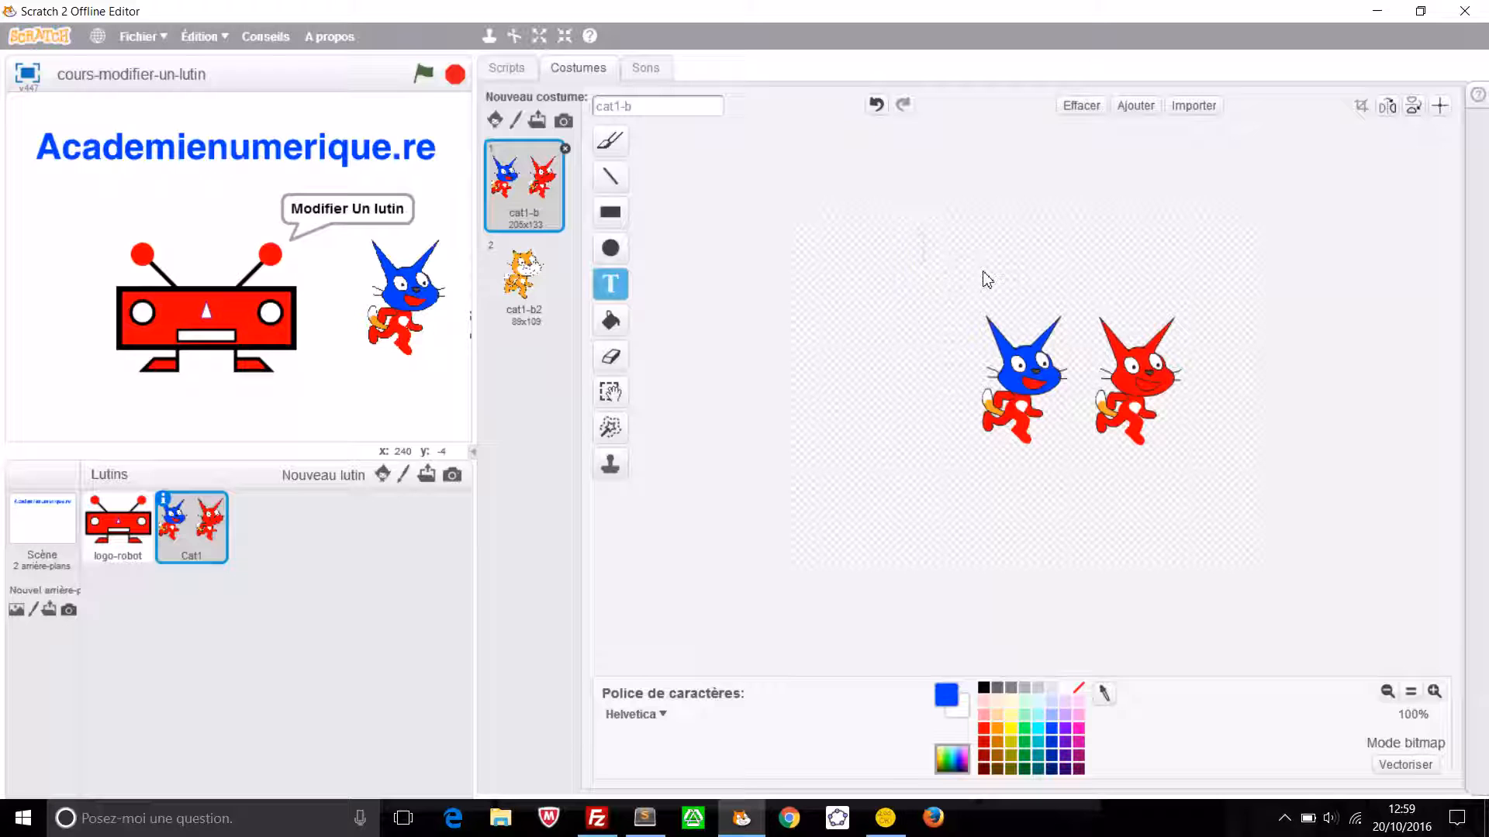
pyautogui.write('bonjour a tous')
pyautogui.click(1012, 250)
pyautogui.press('BackSpace')
pyautogui.write('a')
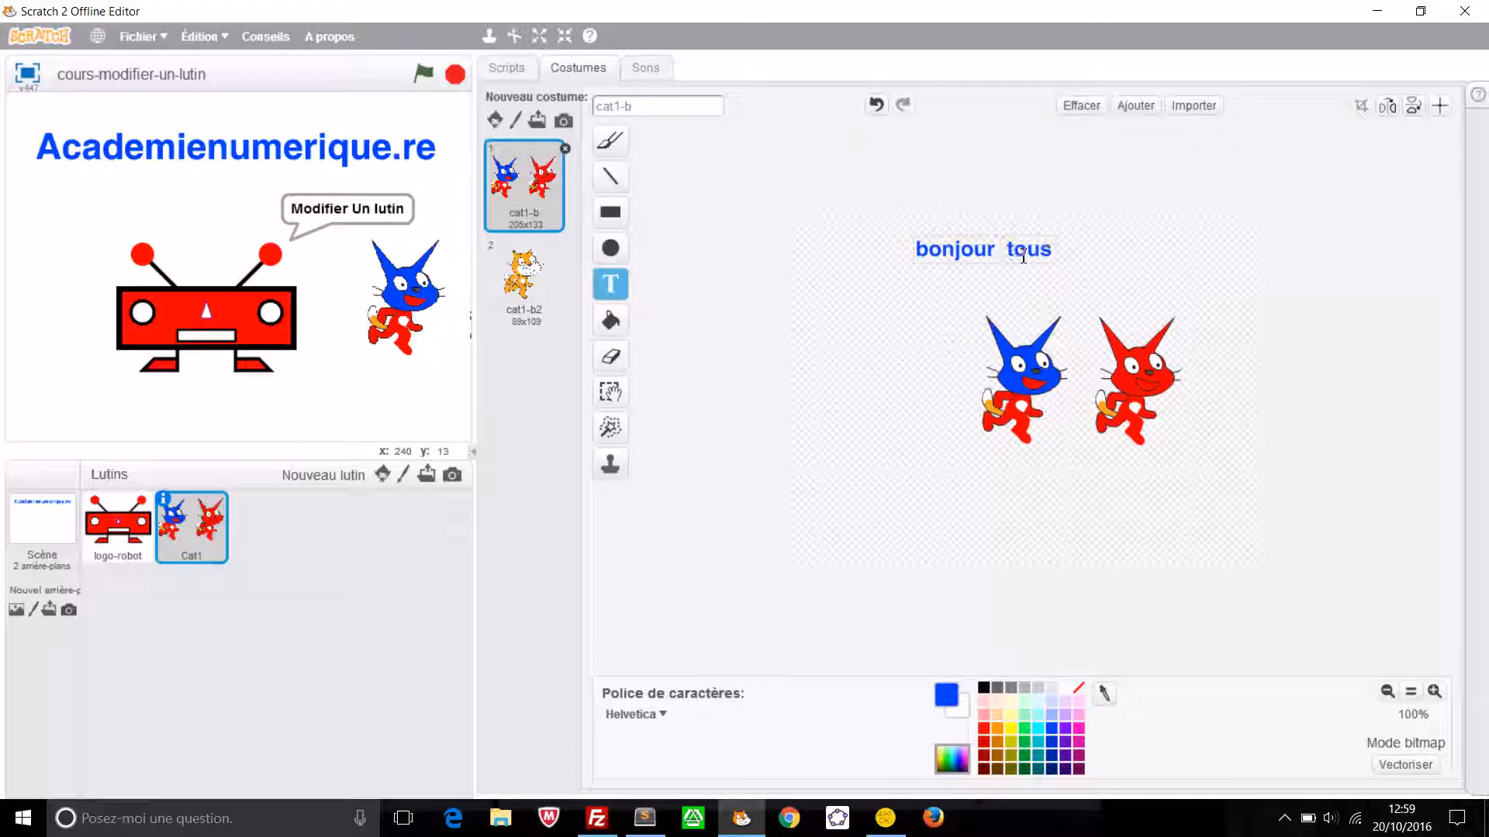
# Try the Mystery, Scratch and Gloria fonts on the text, and return it to Helvetica
pyautogui.click(659, 715)
pyautogui.click(700, 763)
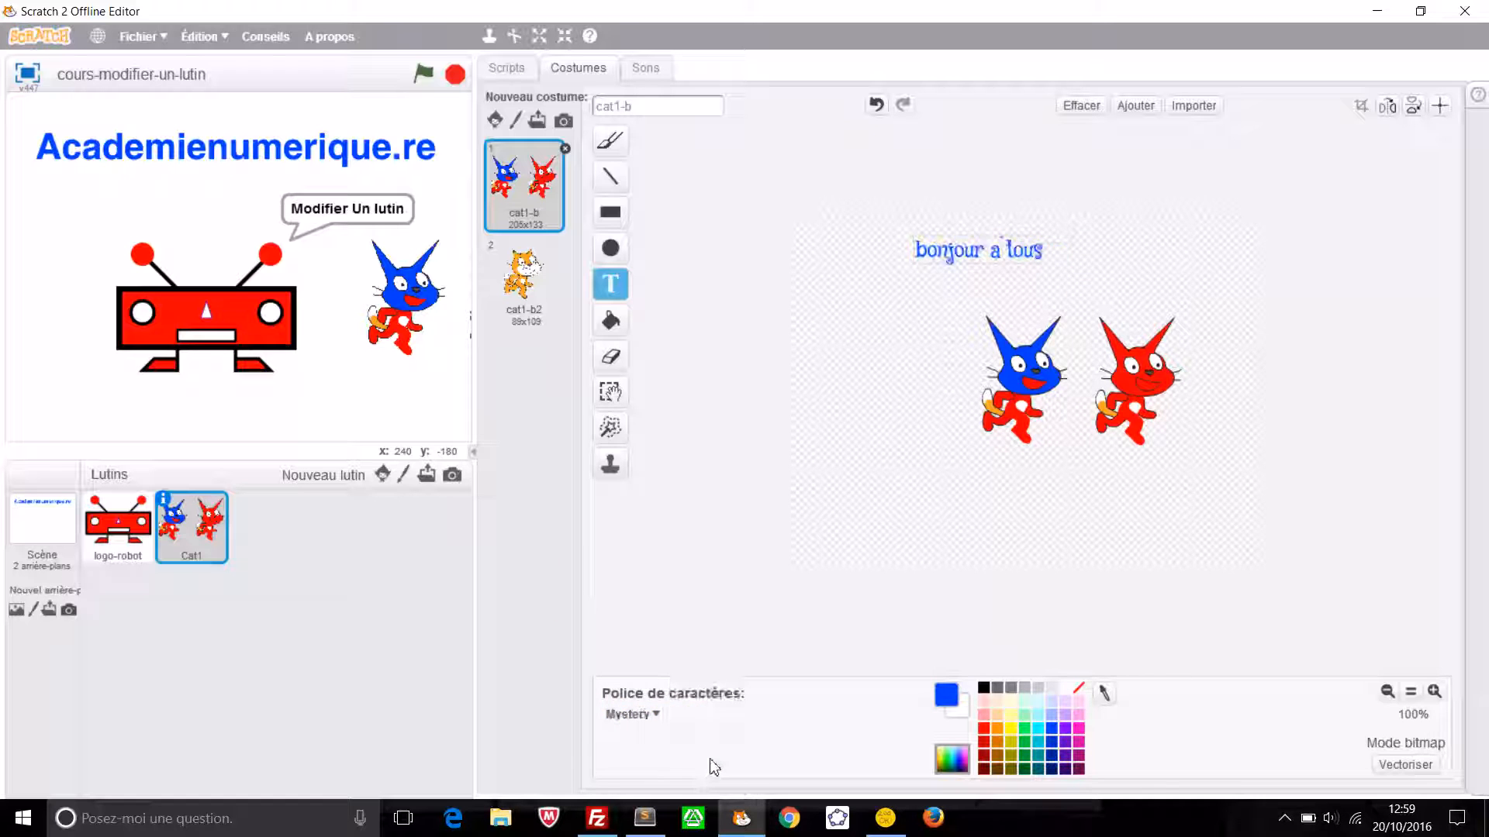
pyautogui.click(659, 715)
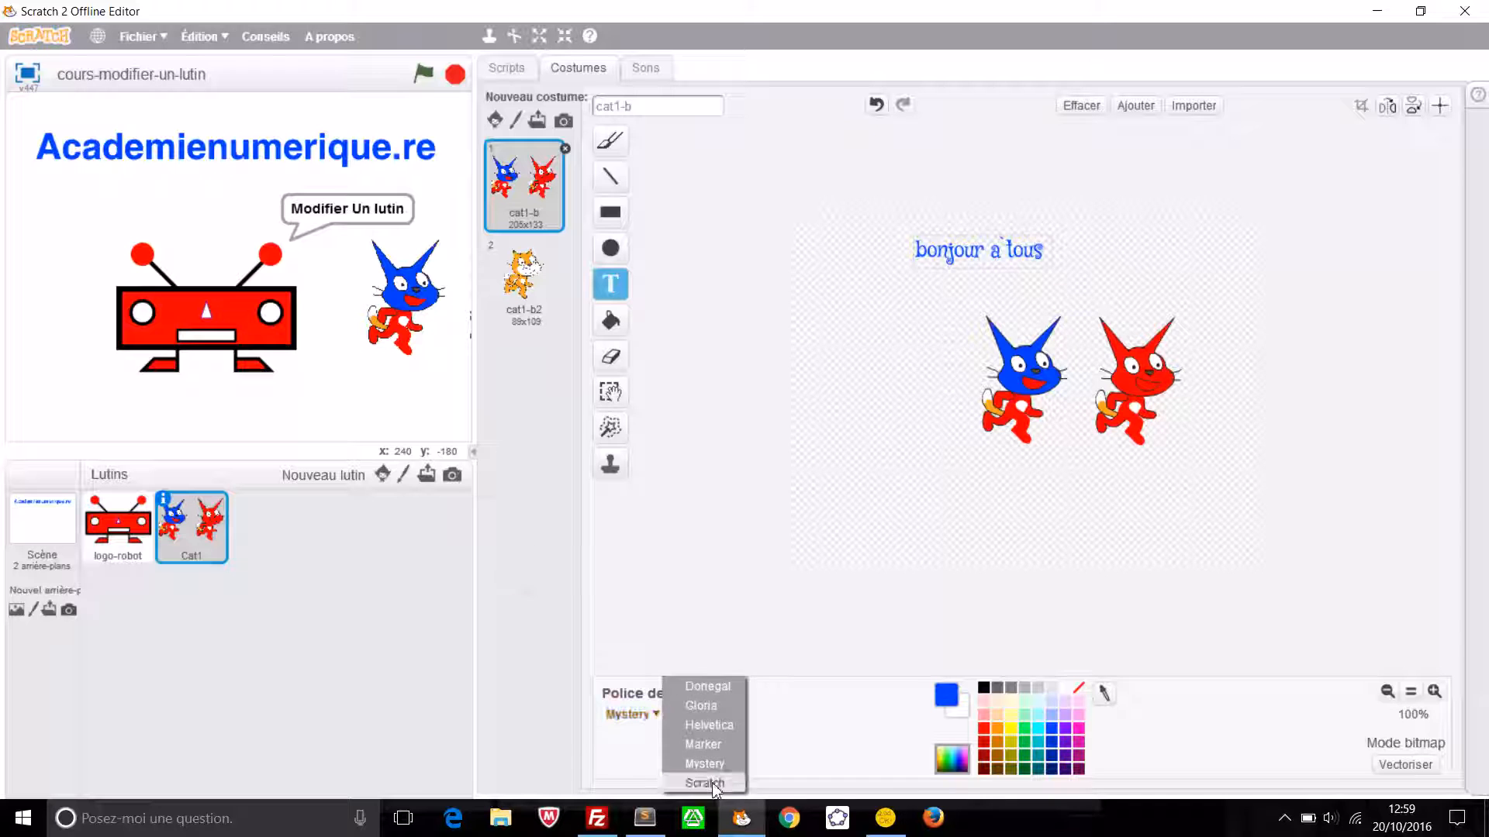
pyautogui.click(713, 784)
pyautogui.click(651, 714)
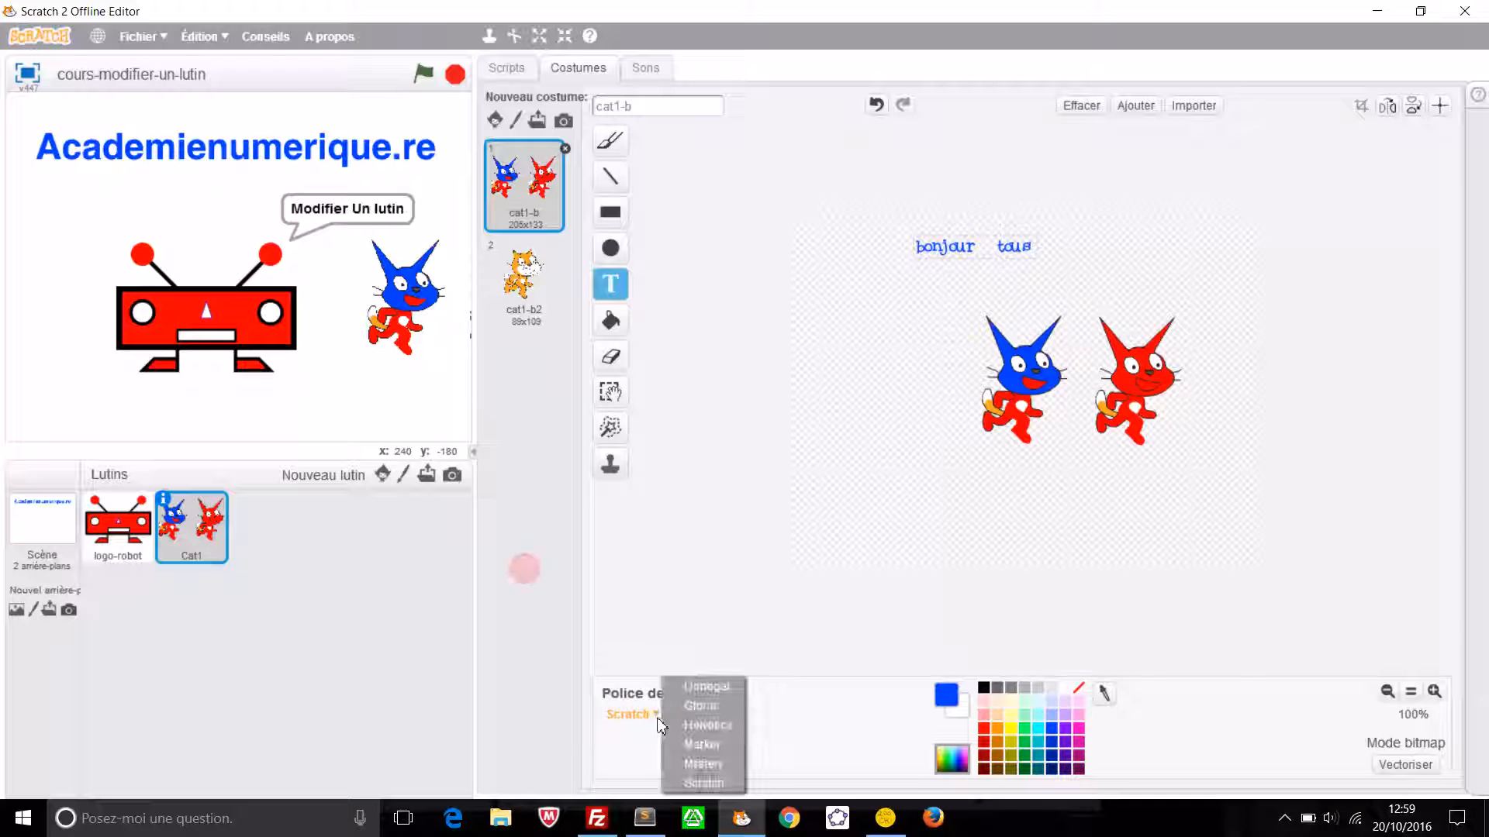
pyautogui.click(697, 705)
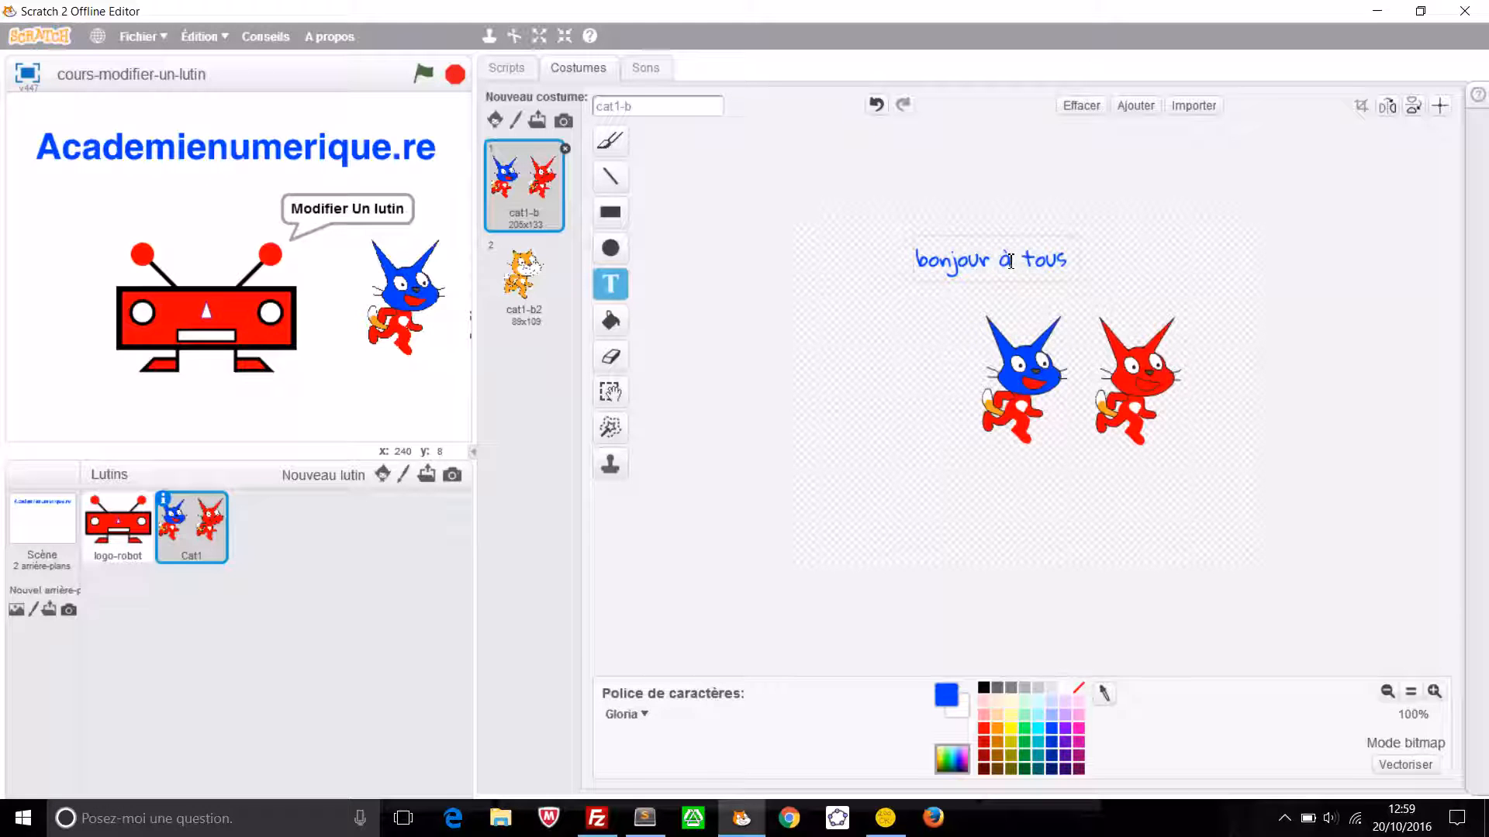
pyautogui.click(643, 714)
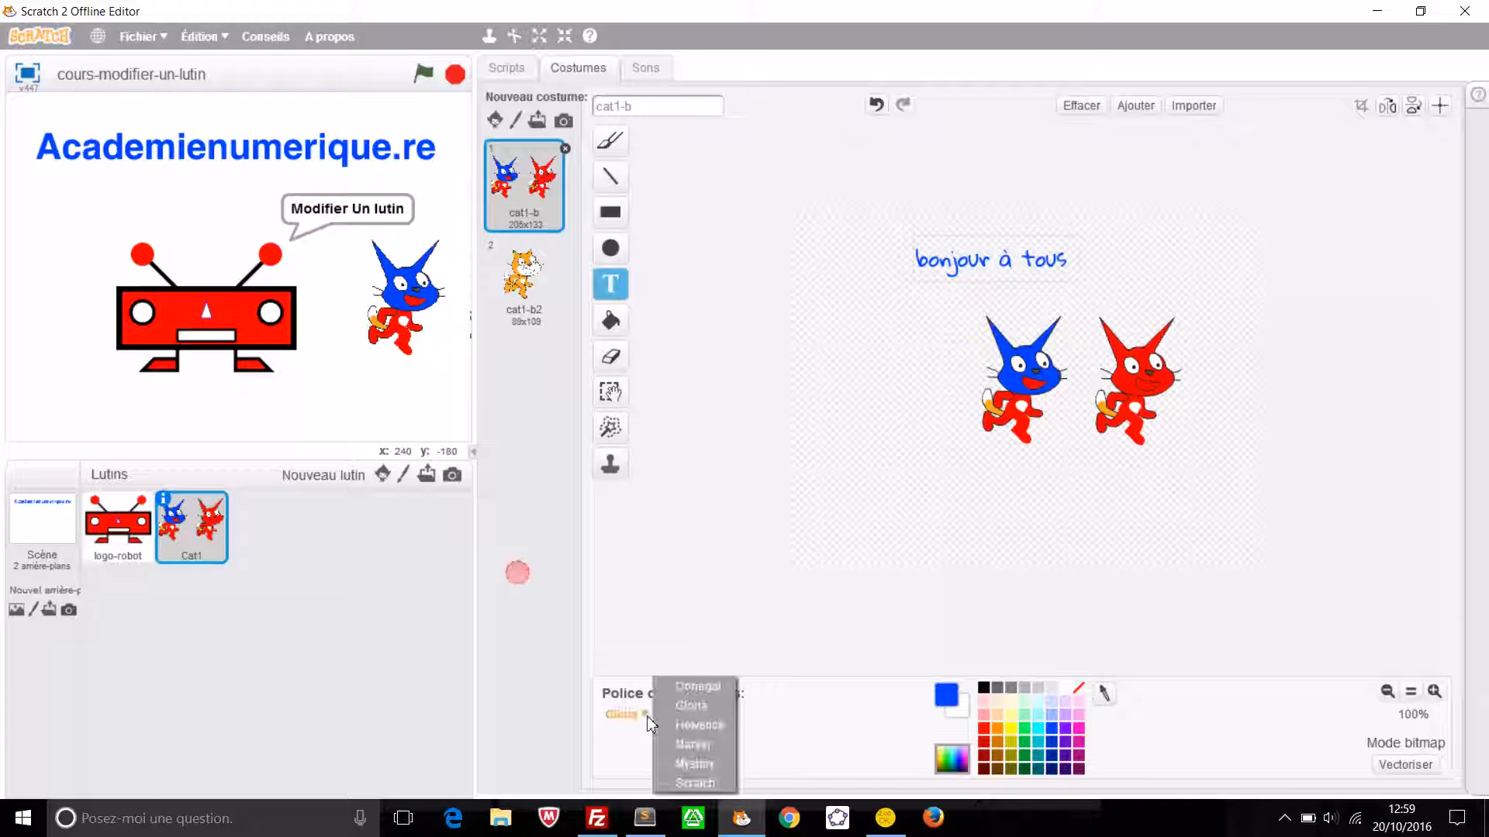
pyautogui.click(689, 725)
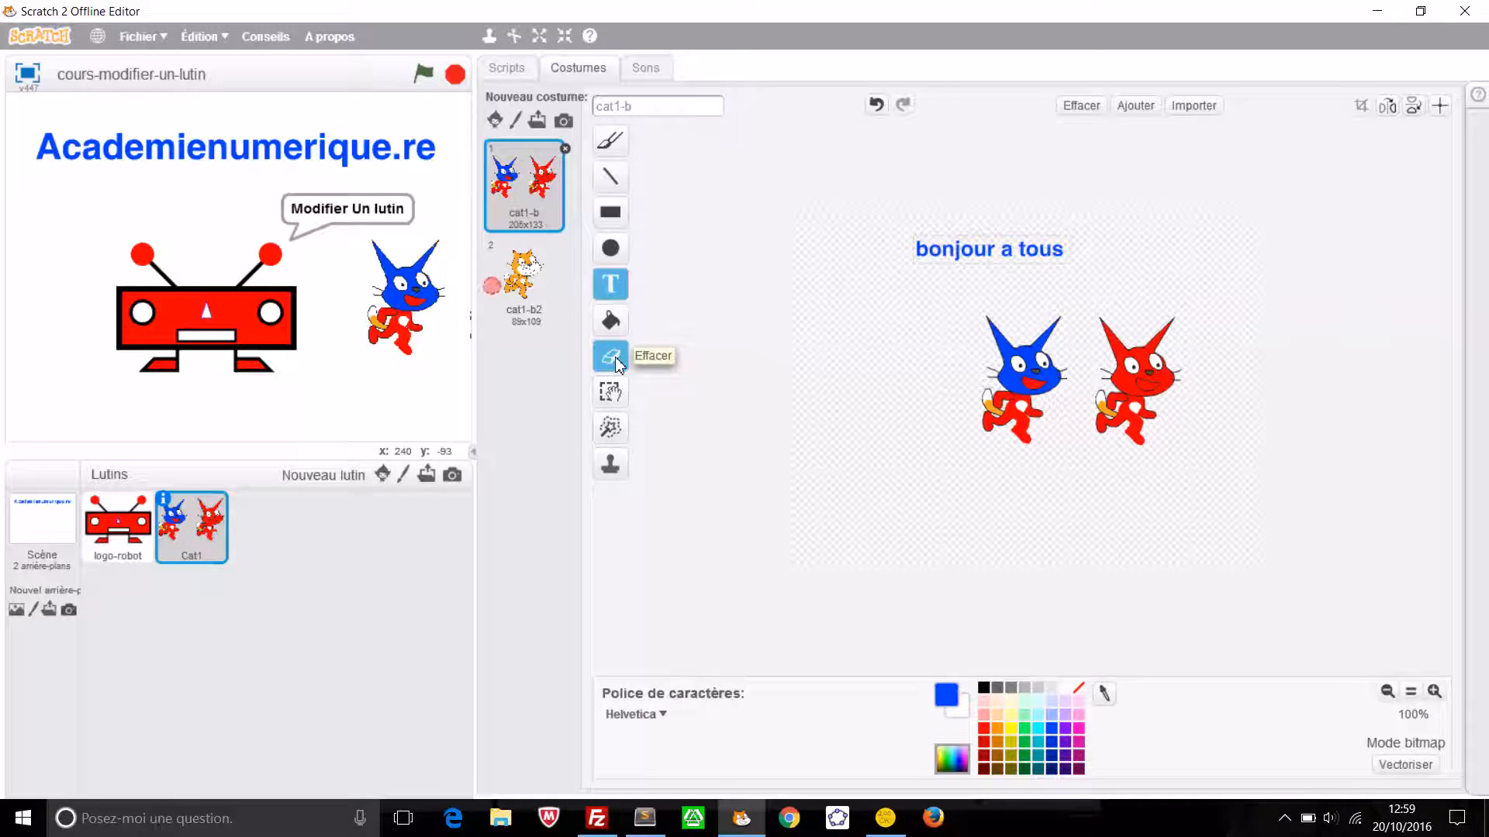
# Draw a filled blue rectangle under both cats, lower its upper edge to below their feet and tilt it slightly
pyautogui.click(617, 363)
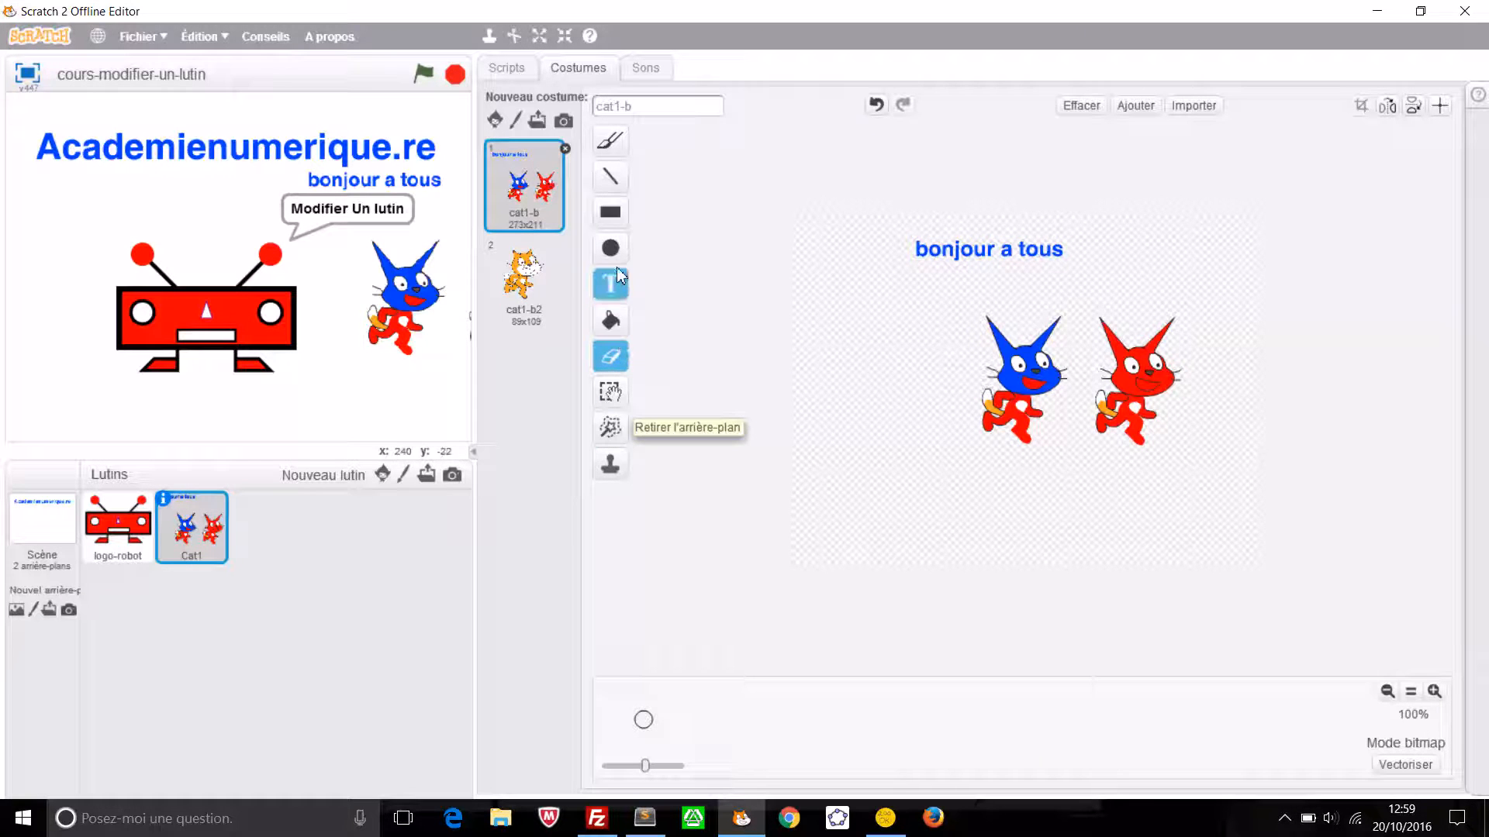
pyautogui.click(619, 221)
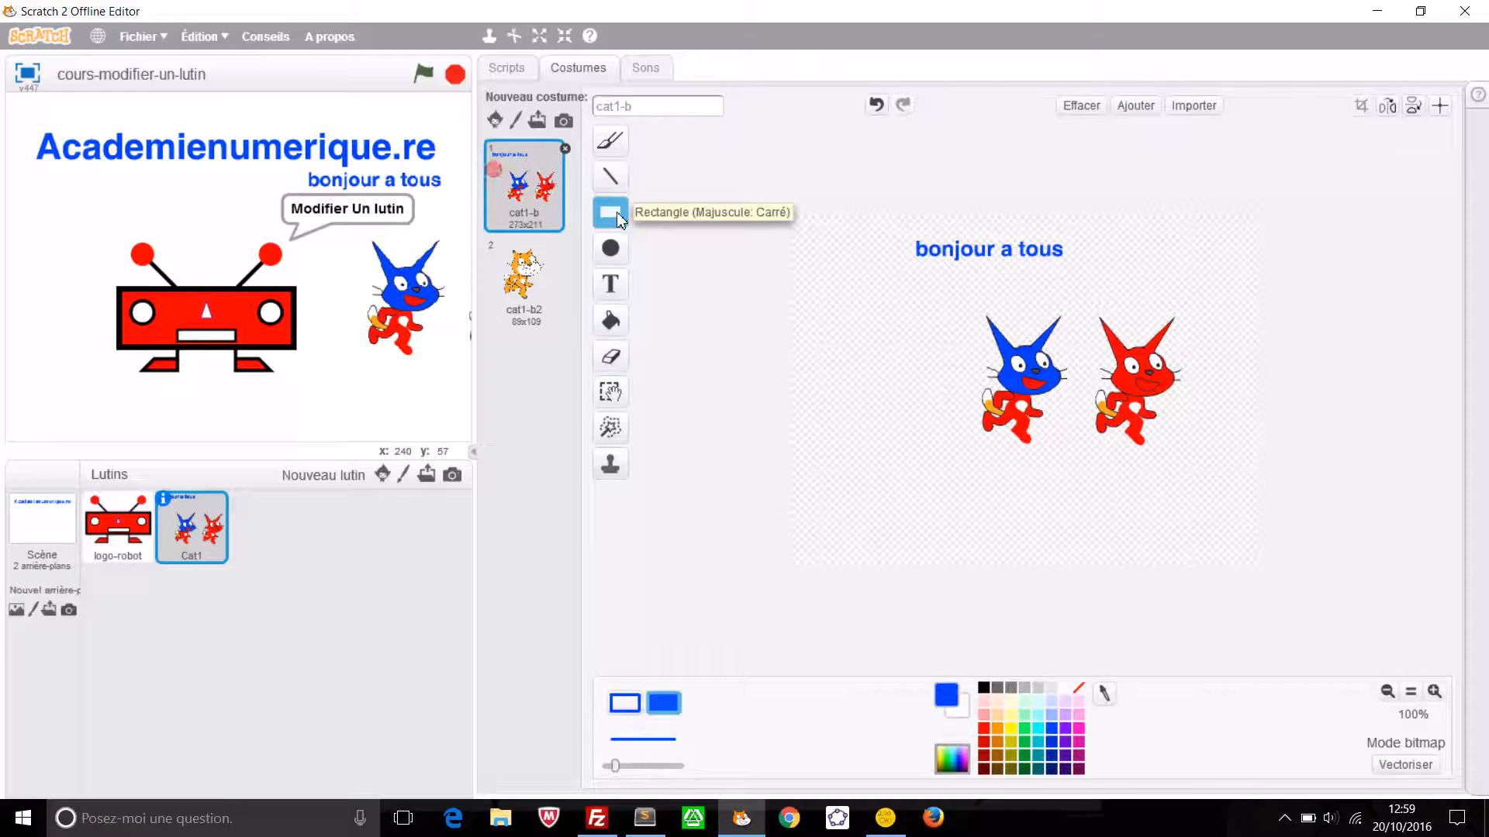
pyautogui.moveTo(924, 436)
pyautogui.mouseDown()
pyautogui.moveTo(1155, 499)
pyautogui.moveTo(1236, 474)
pyautogui.mouseUp()
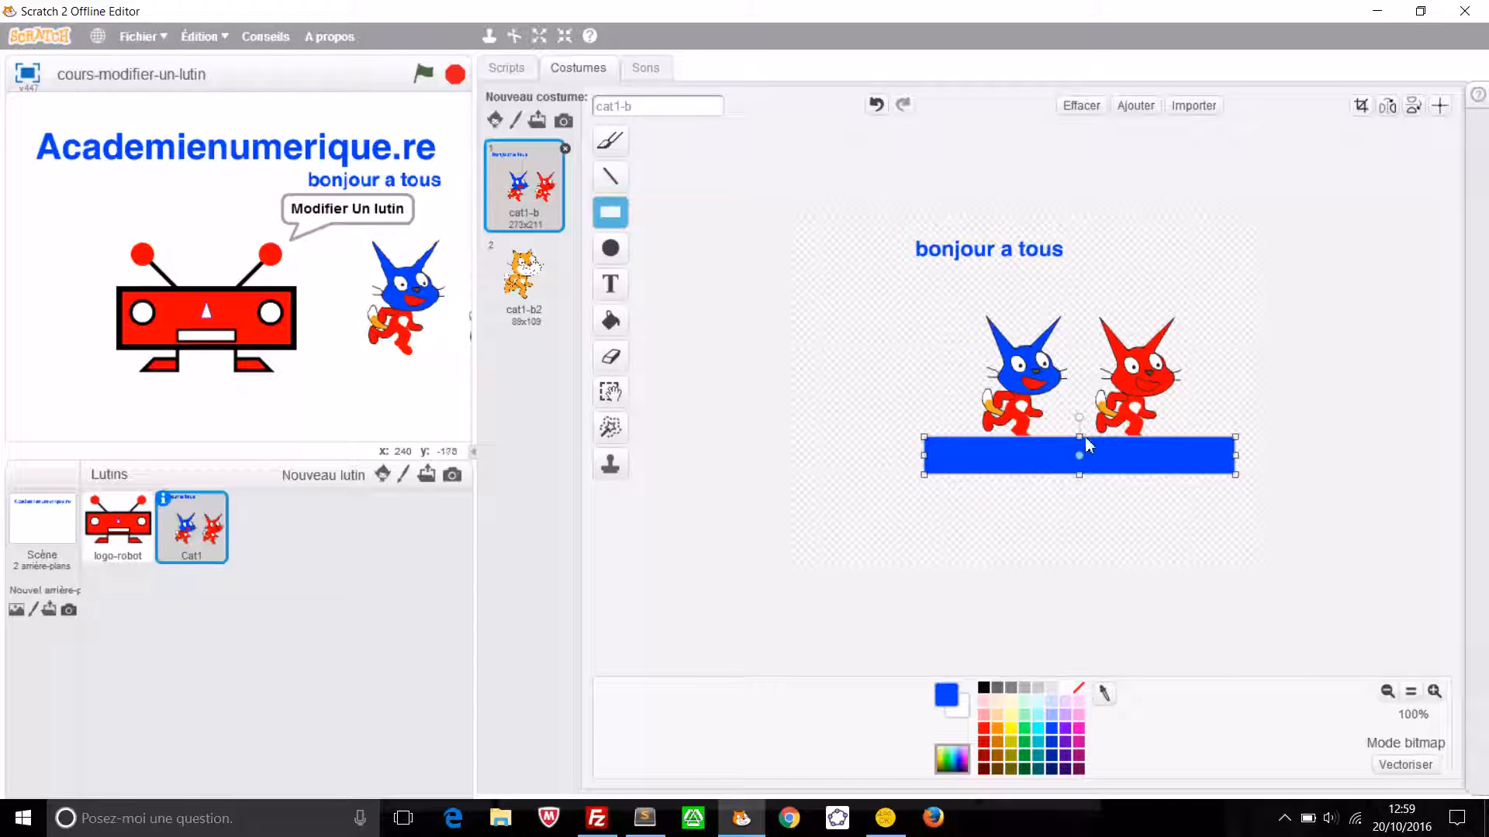
pyautogui.moveTo(1079, 438)
pyautogui.mouseDown()
pyautogui.moveTo(1080, 452)
pyautogui.moveTo(864, 342)
pyautogui.moveTo(1040, 432)
pyautogui.moveTo(1081, 424)
pyautogui.mouseUp()
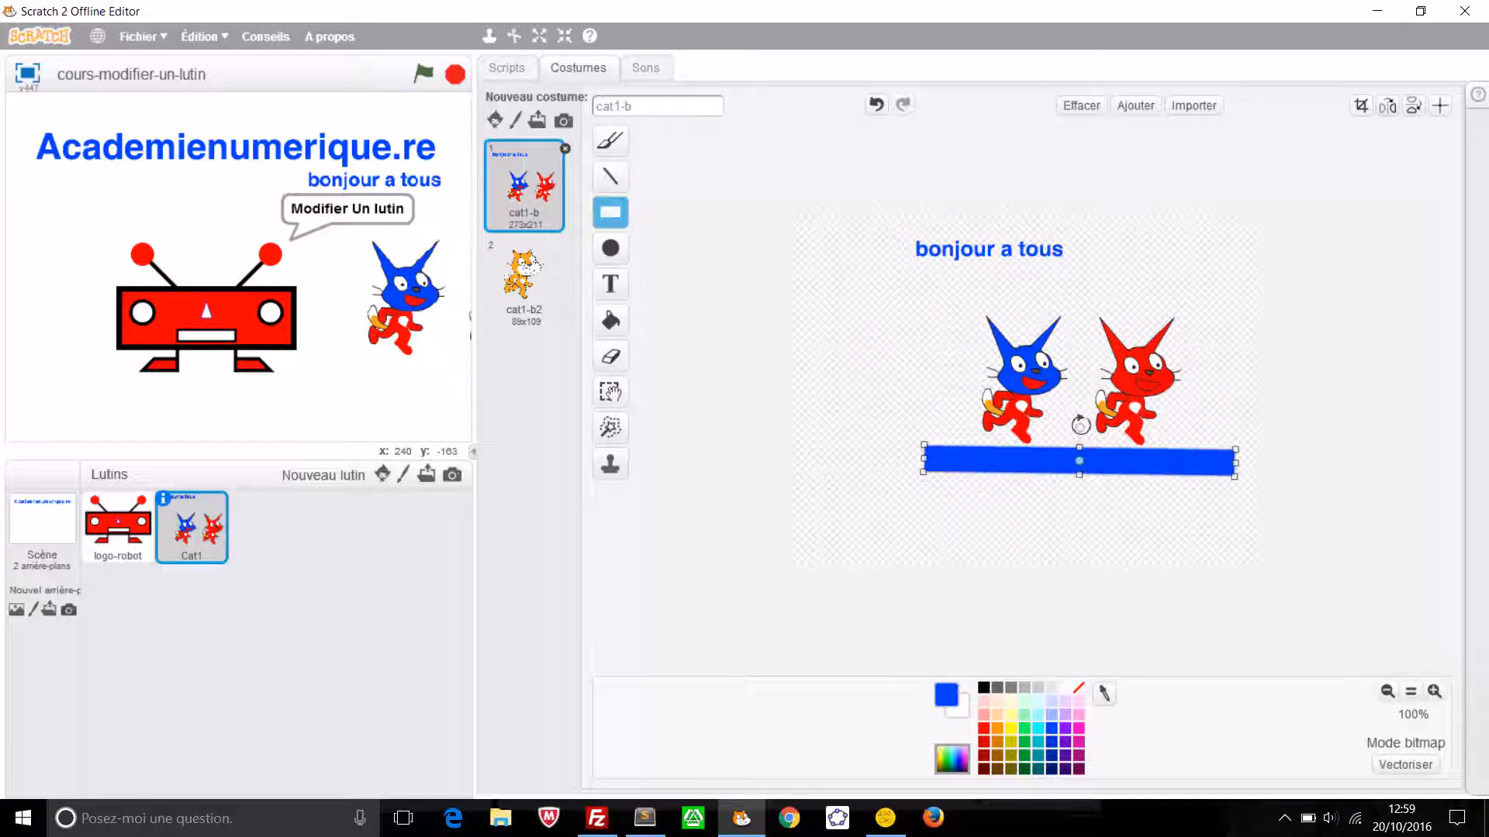
pyautogui.click(905, 376)
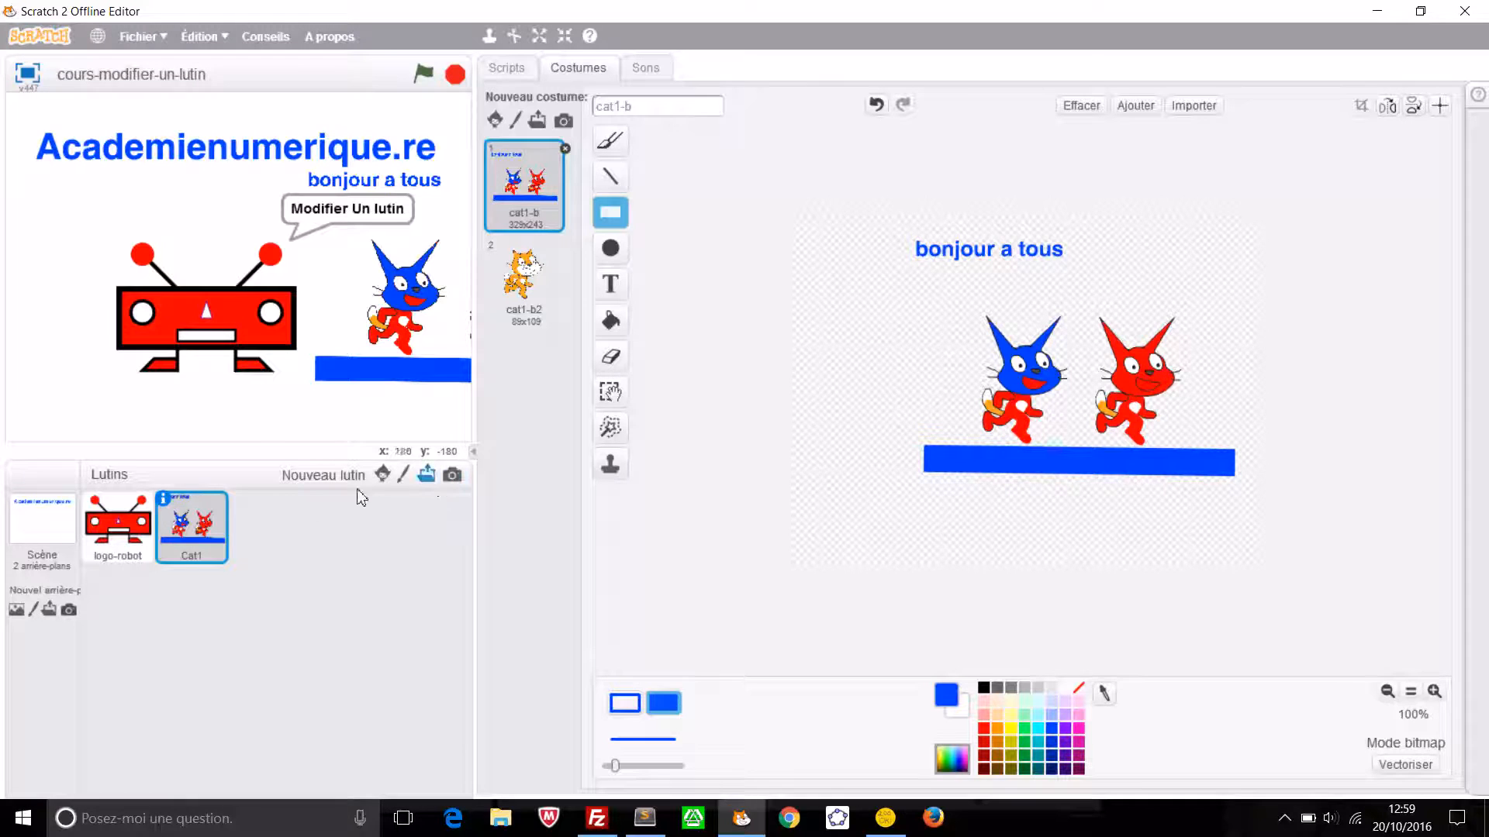
# Shrink the Cat1 sprite on the stage by several steps and move it over next to the robot
pyautogui.click(137, 531)
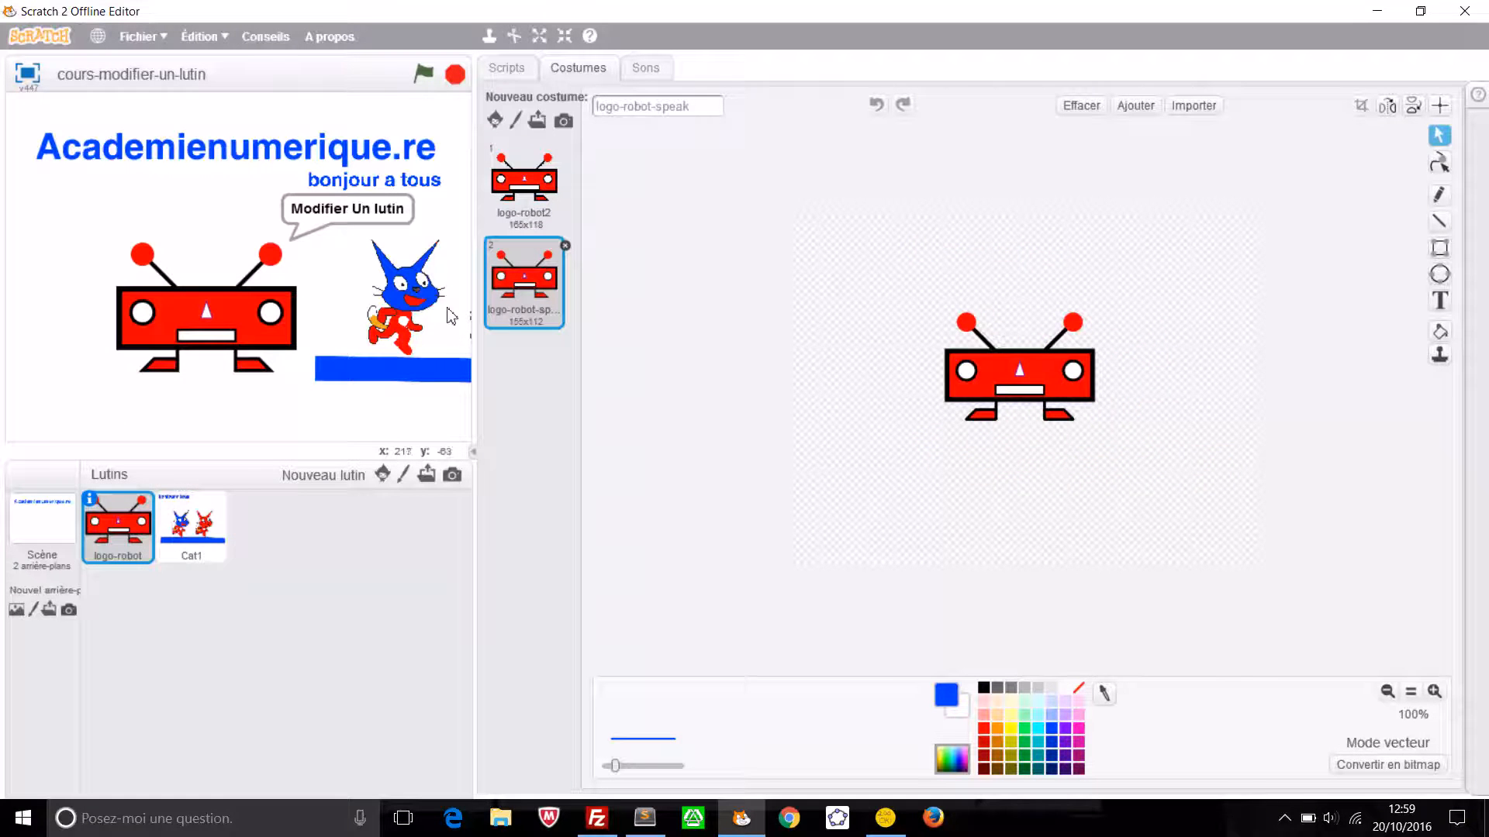
pyautogui.click(563, 35)
pyautogui.click(407, 277)
pyautogui.click(407, 277)
pyautogui.click(406, 276)
pyautogui.click(406, 277)
pyautogui.click(406, 277)
pyautogui.click(406, 278)
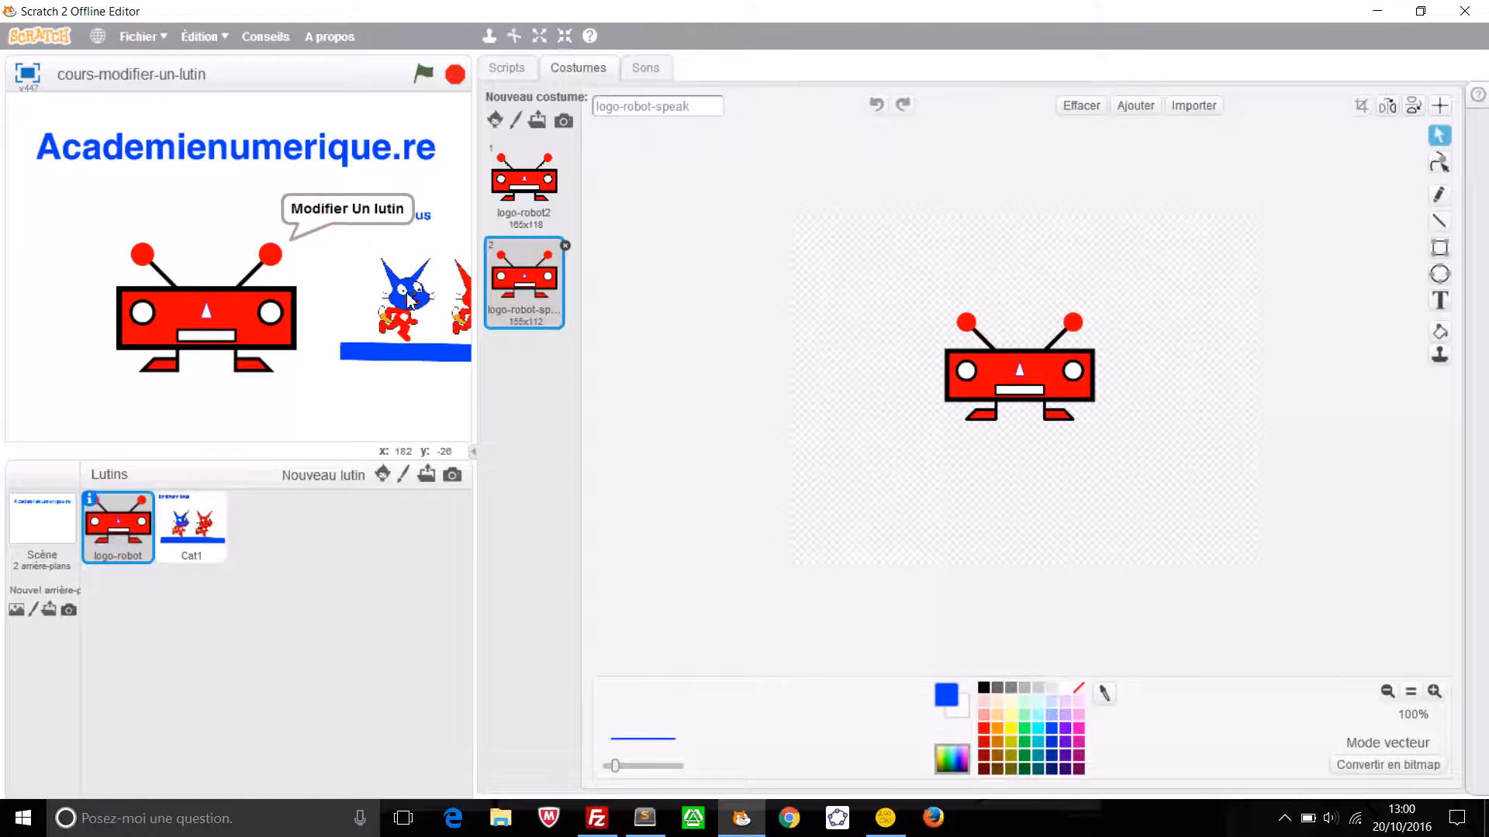
pyautogui.moveTo(409, 303); pyautogui.dragTo(320, 331)
# Delete the logo-robot sprite and move Cat1 to the middle of the stage beneath the title
pyautogui.click(120, 518)
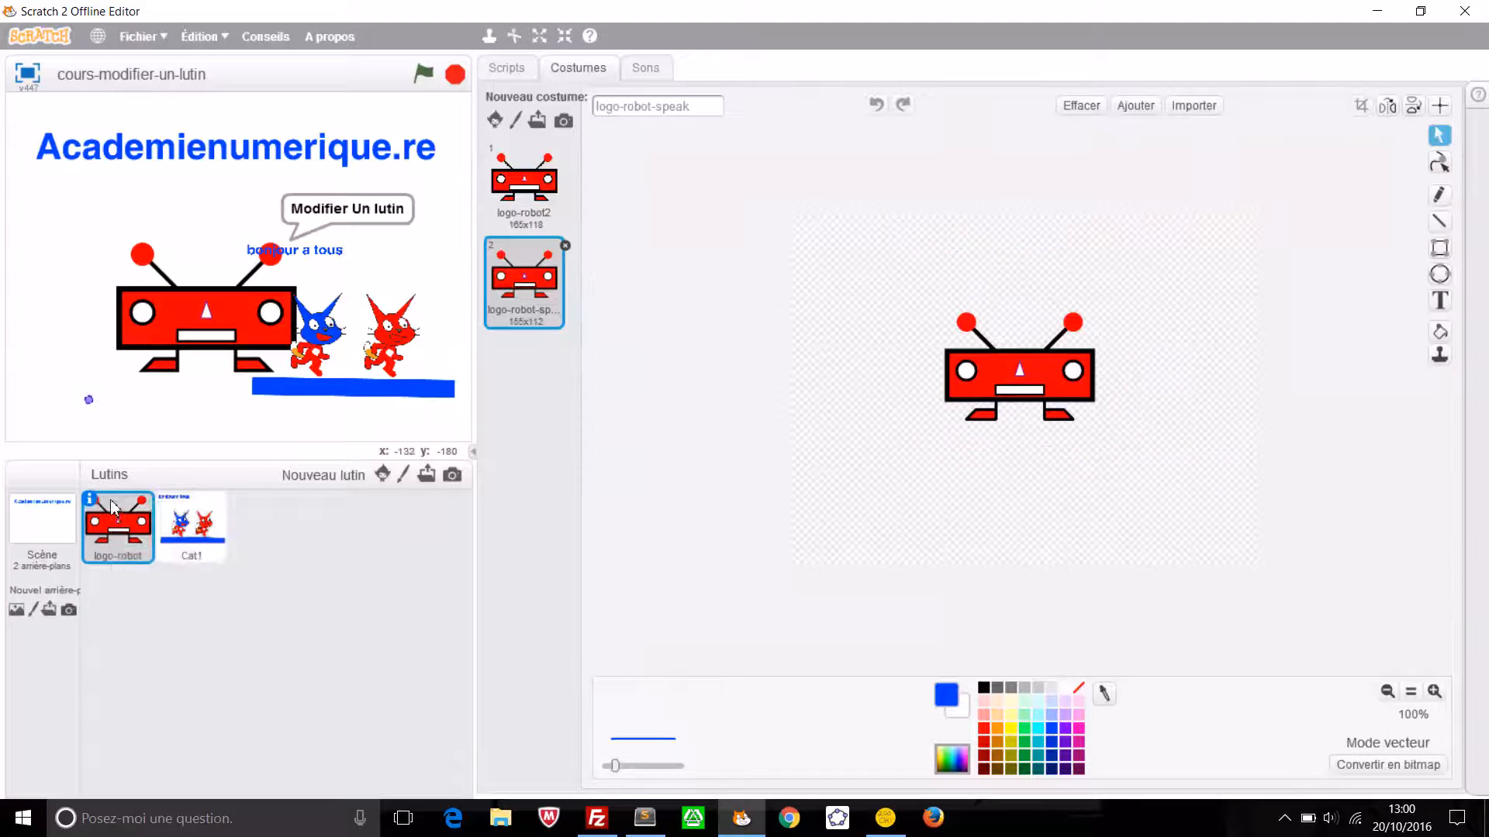
pyautogui.rightClick(124, 513)
pyautogui.click(162, 566)
pyautogui.moveTo(421, 339); pyautogui.dragTo(303, 297)
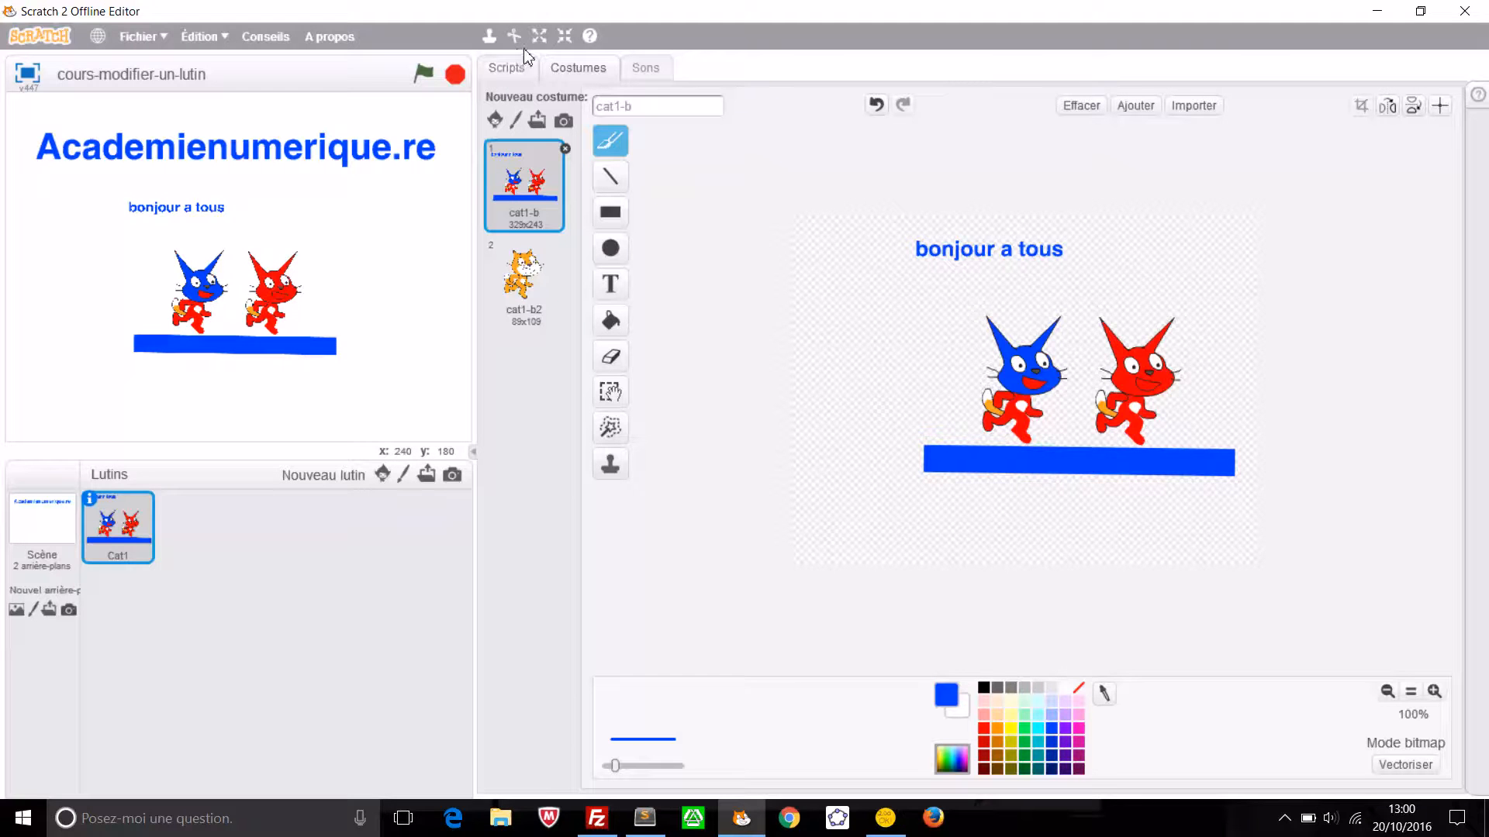
pyautogui.click(539, 36)
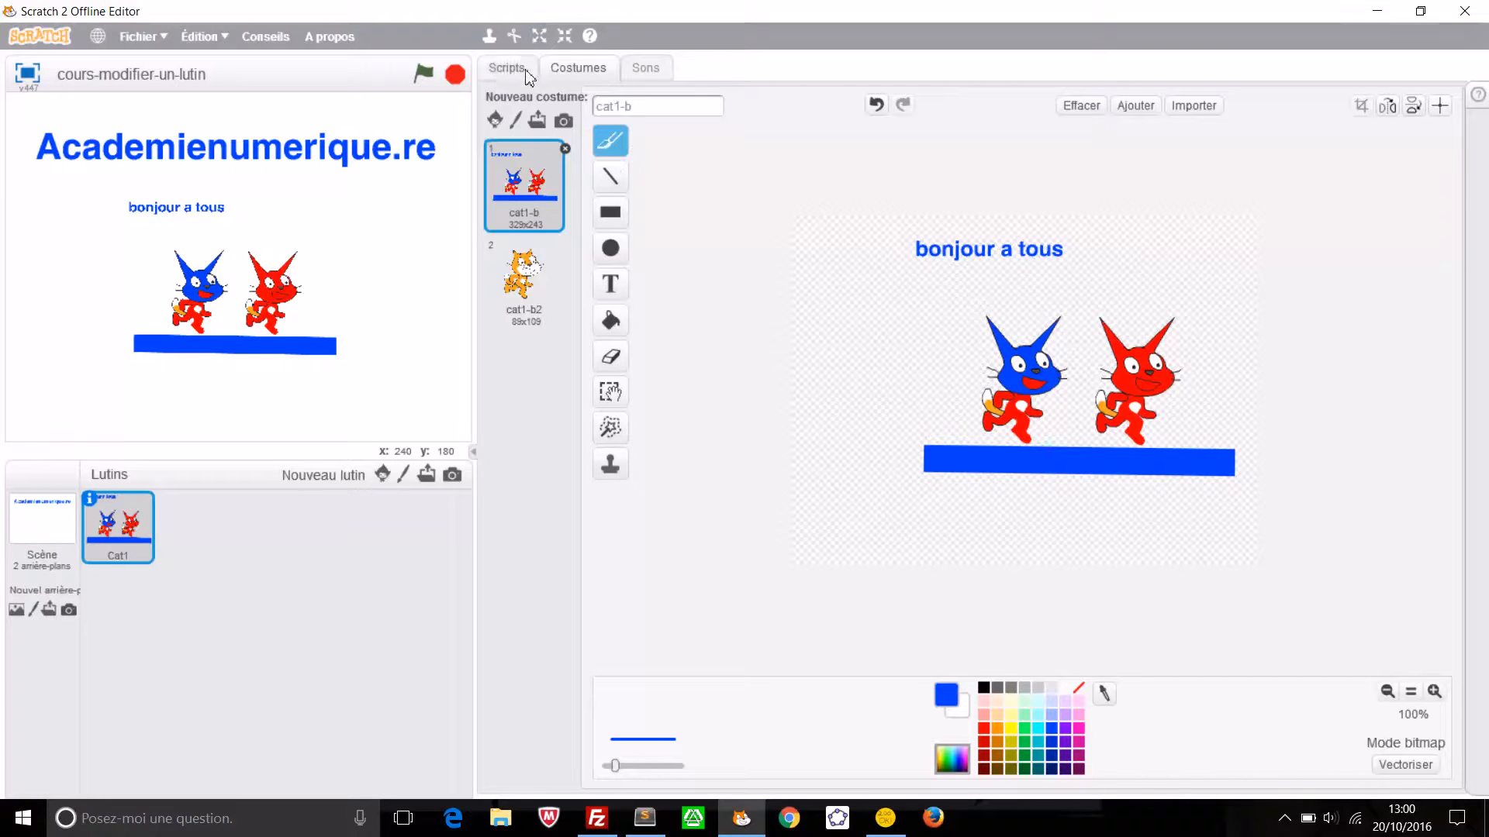